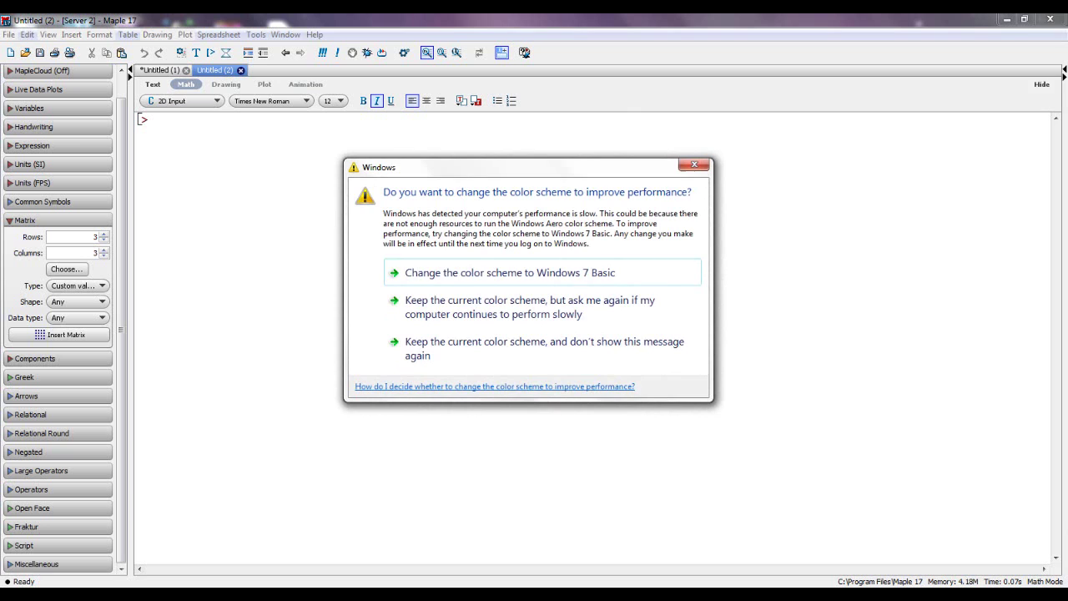
# - Dismiss the colour-scheme prompt and insert a definite integral template at the worksheet prompt
pyautogui.click(691, 166)
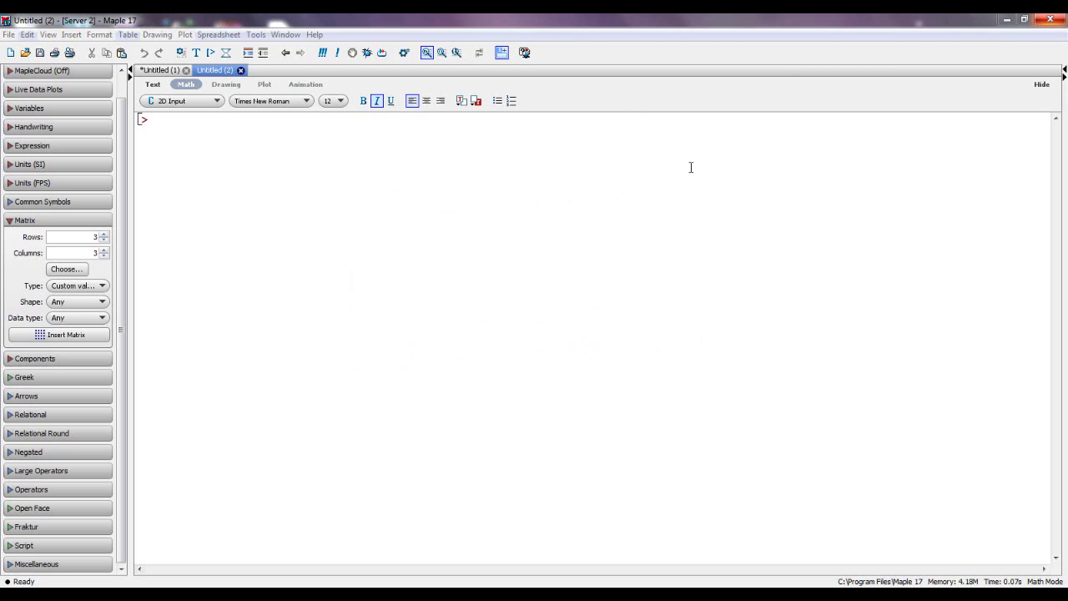
pyautogui.click(189, 121)
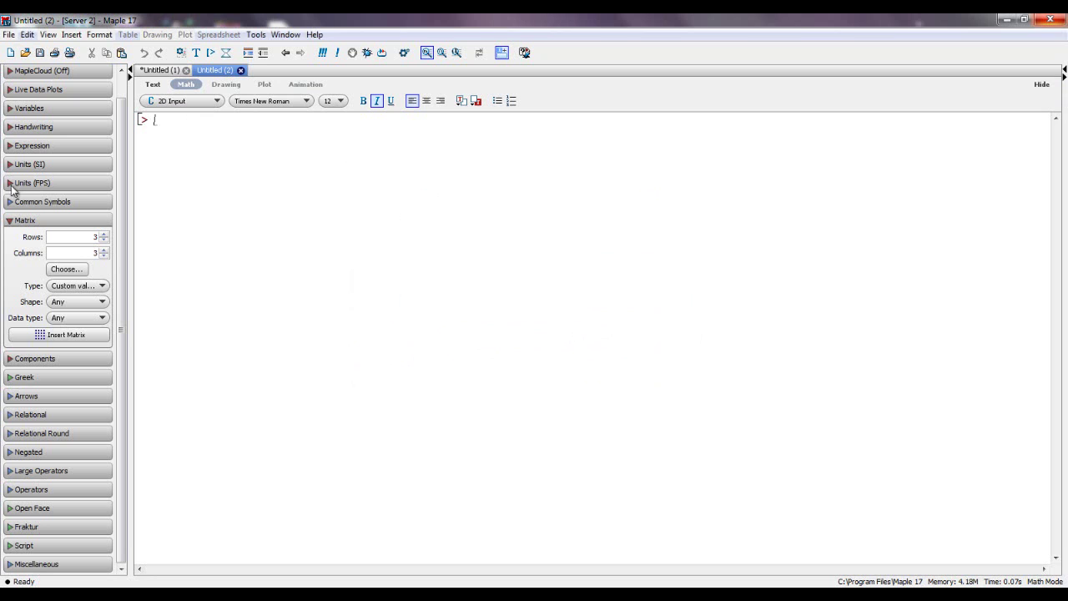
pyautogui.click(51, 147)
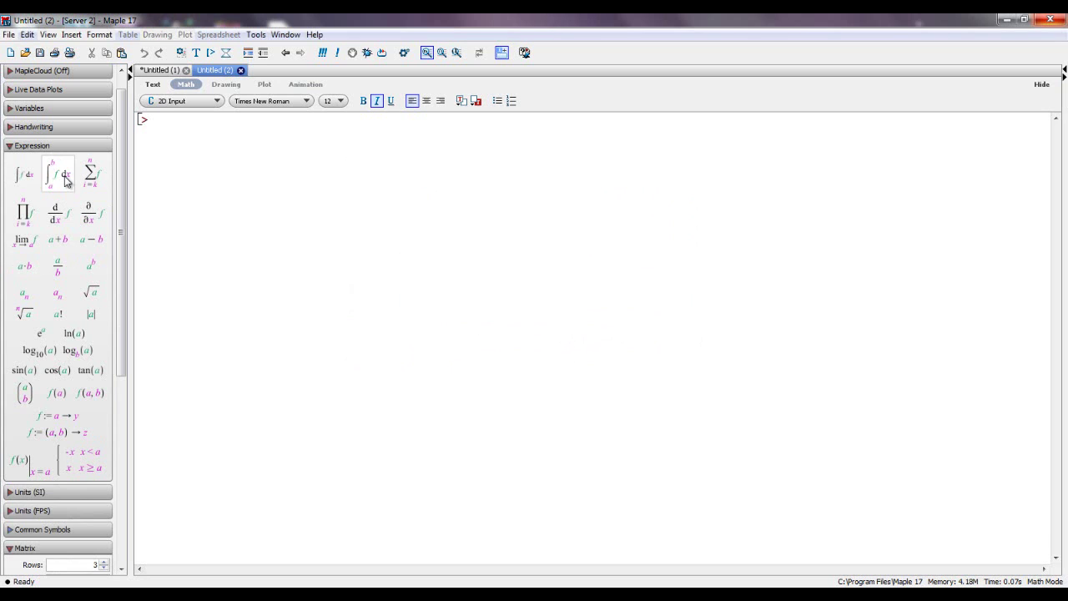
pyautogui.click(66, 181)
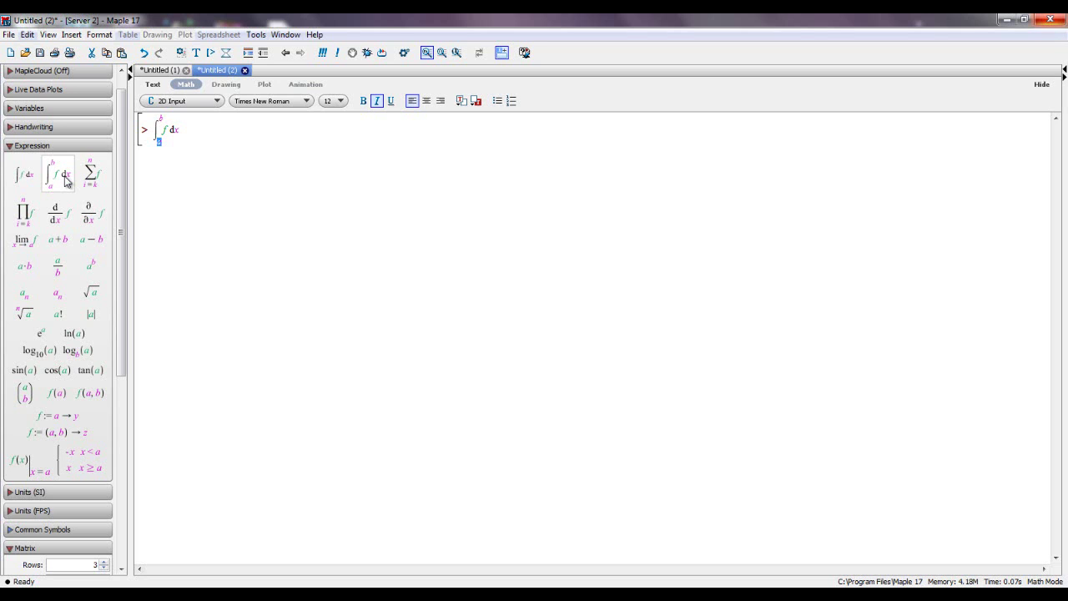
# - Enter limits 0 and 5 and the integrand 5x^3-2x^2+10 into the integral template
pyautogui.write('0')
pyautogui.press('Tab')
pyautogui.write('5')
pyautogui.press('Tab')
pyautogui.write('5x^3')
pyautogui.press('Right')
pyautogui.write('-2')
pyautogui.write('x')
pyautogui.write('^2')
pyautogui.write('+')
pyautogui.write('10')
# - Correct the integrand's exponent, set x as the integration variable, and evaluate to 8975/12
pyautogui.press('BackSpace')
pyautogui.press('BackSpace')
pyautogui.press('BackSpace')
pyautogui.press('BackSpace')
pyautogui.write('^2')
pyautogui.press('Right')
pyautogui.write('+10')
pyautogui.press('Tab')
pyautogui.write('x')
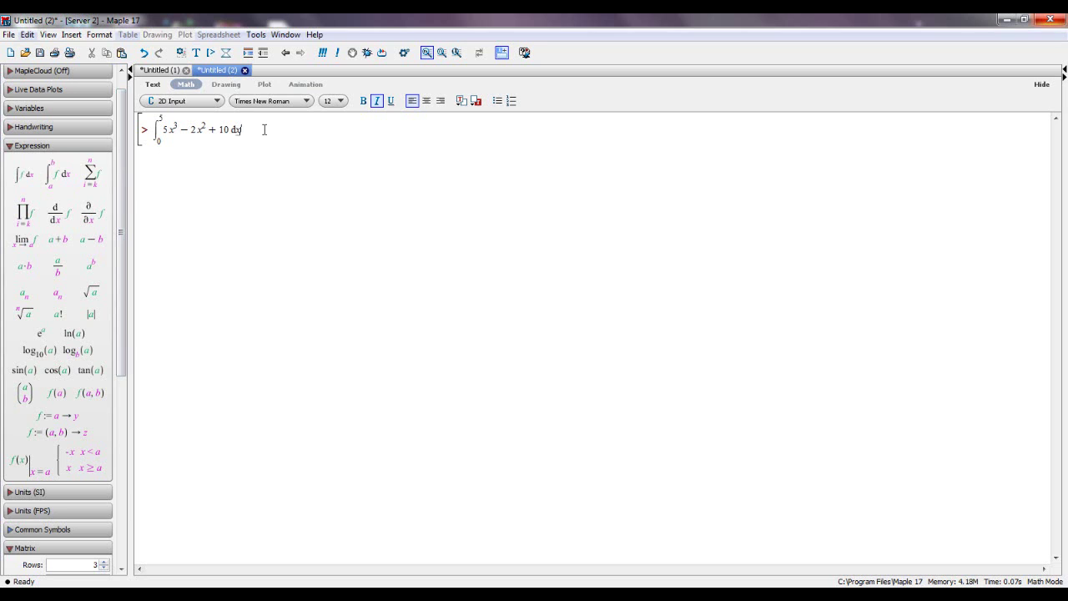
pyautogui.press('Return')
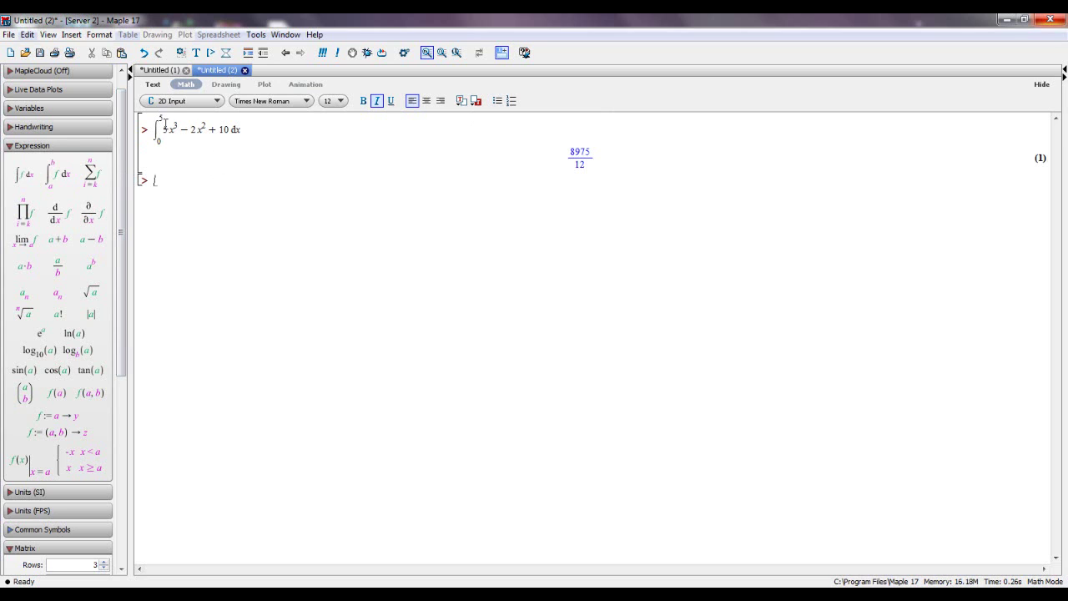
# - Approximate the 8975/12 result to 5 digits, giving 747.92
pyautogui.moveTo(603, 155); pyautogui.dragTo(569, 159)
pyautogui.rightClick(581, 155)
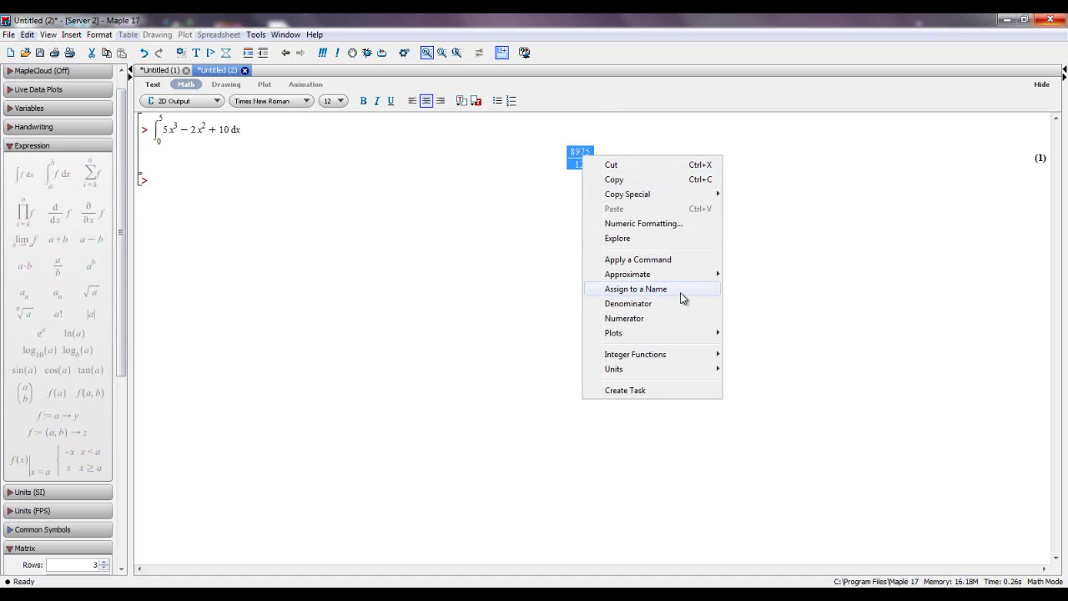
pyautogui.moveTo(689, 277)
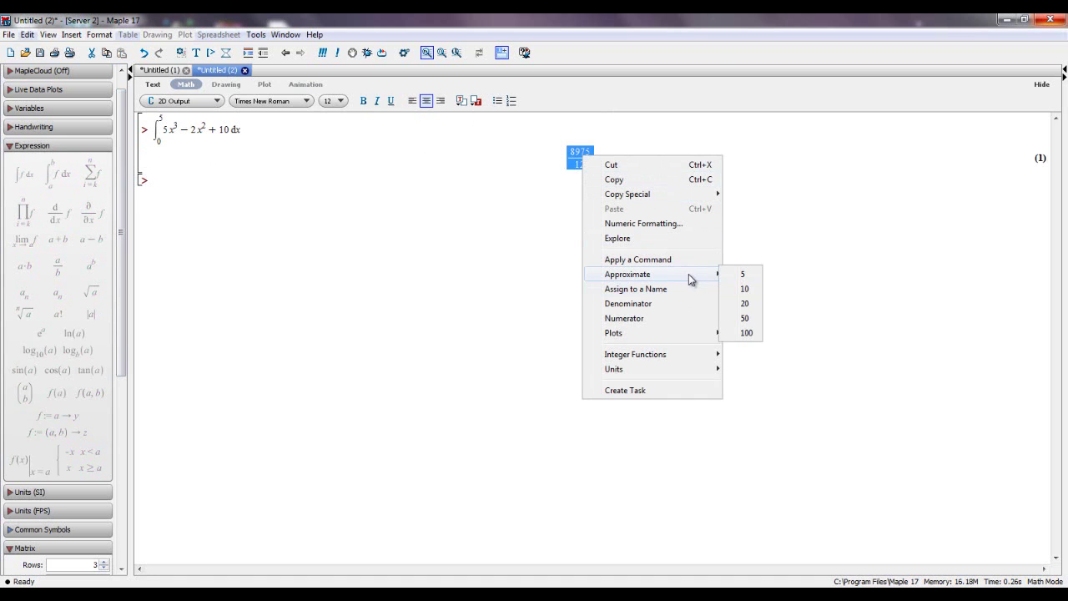
pyautogui.click(751, 275)
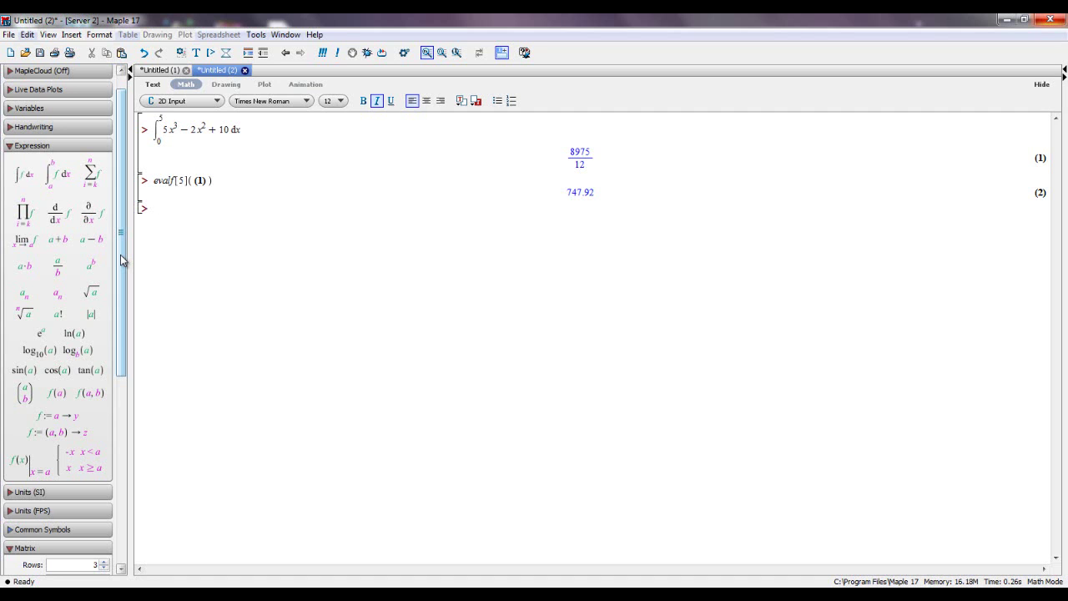
# - Start the assignment A := with a blank 3×3 matrix from the Matrix palette
pyautogui.write('A:=')
pyautogui.press('BackSpace')
pyautogui.press('BackSpace')
pyautogui.write(':=')
pyautogui.click(58, 147)
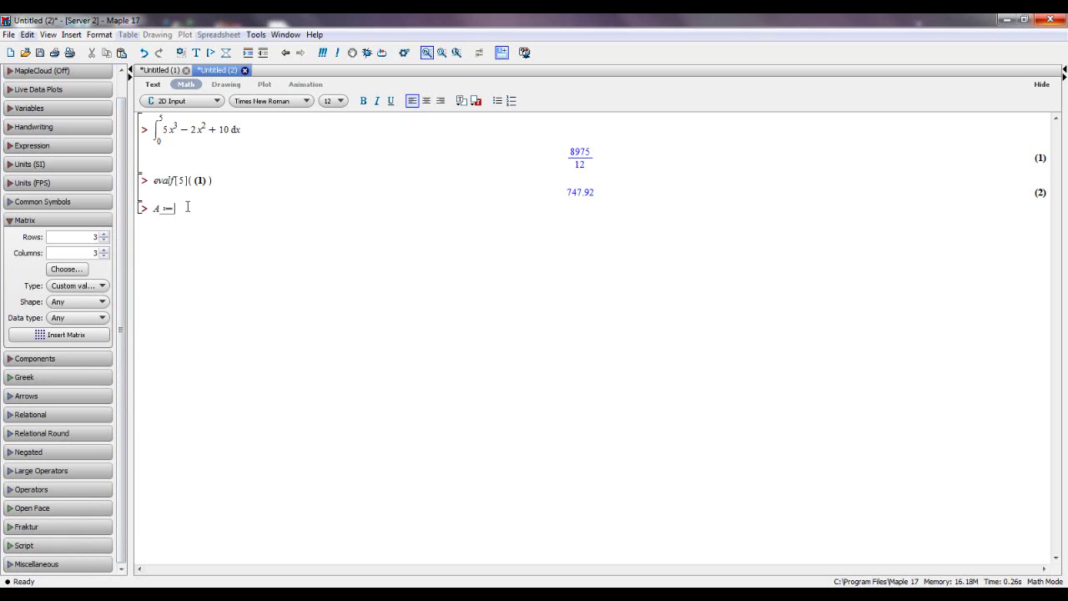
pyautogui.click(80, 338)
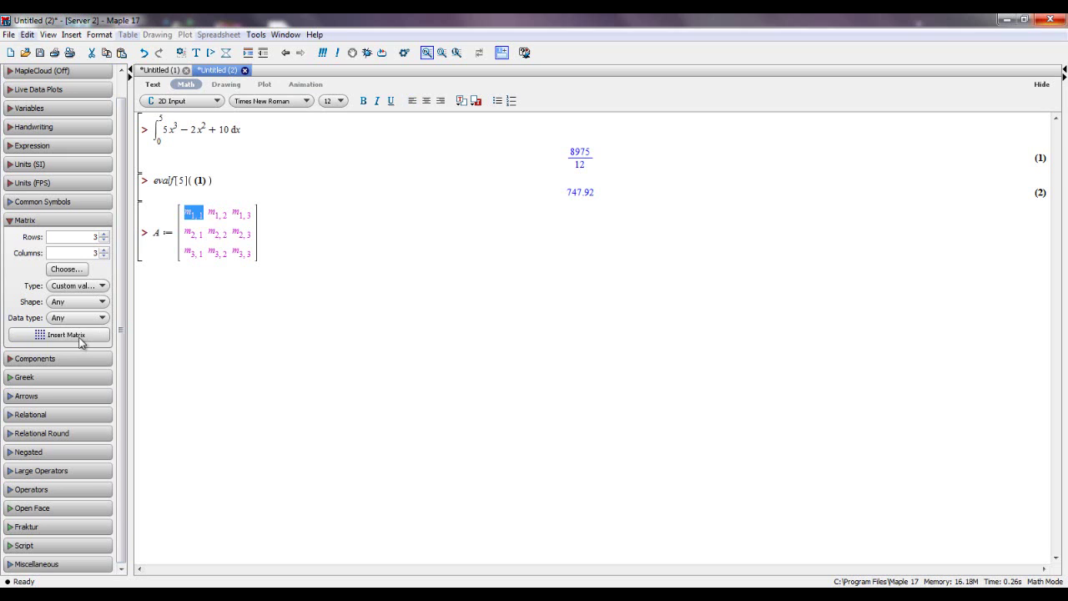
# - Fill the matrix entries row by row: 3, 6, 8; −2, 3, 5; 9, 0, 1
pyautogui.write('3')
pyautogui.press('Tab')
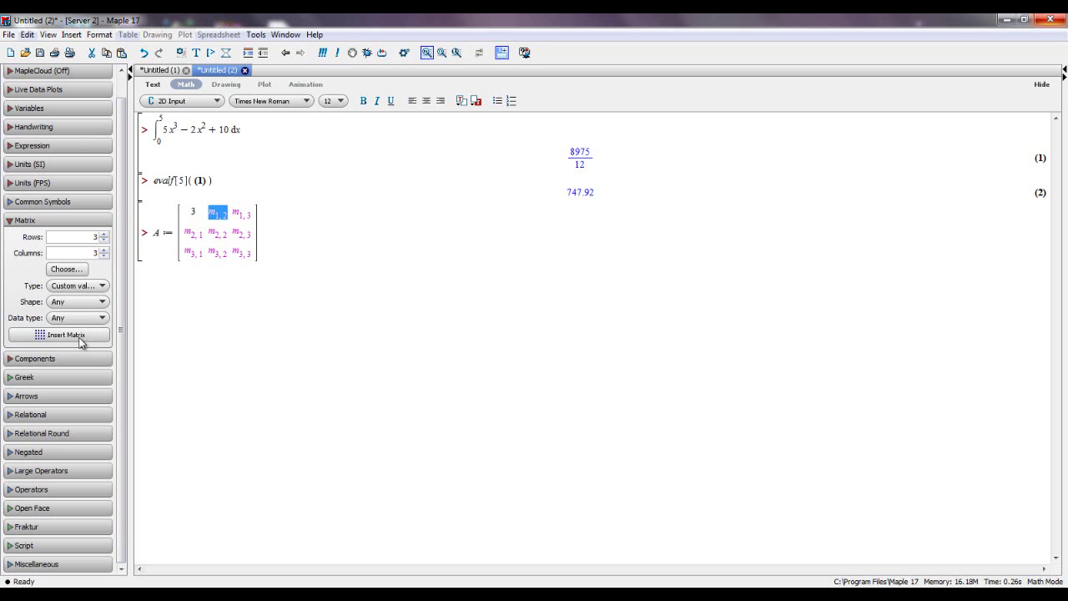
pyautogui.write('6')
pyautogui.press('Tab')
pyautogui.write('8')
pyautogui.press('Tab')
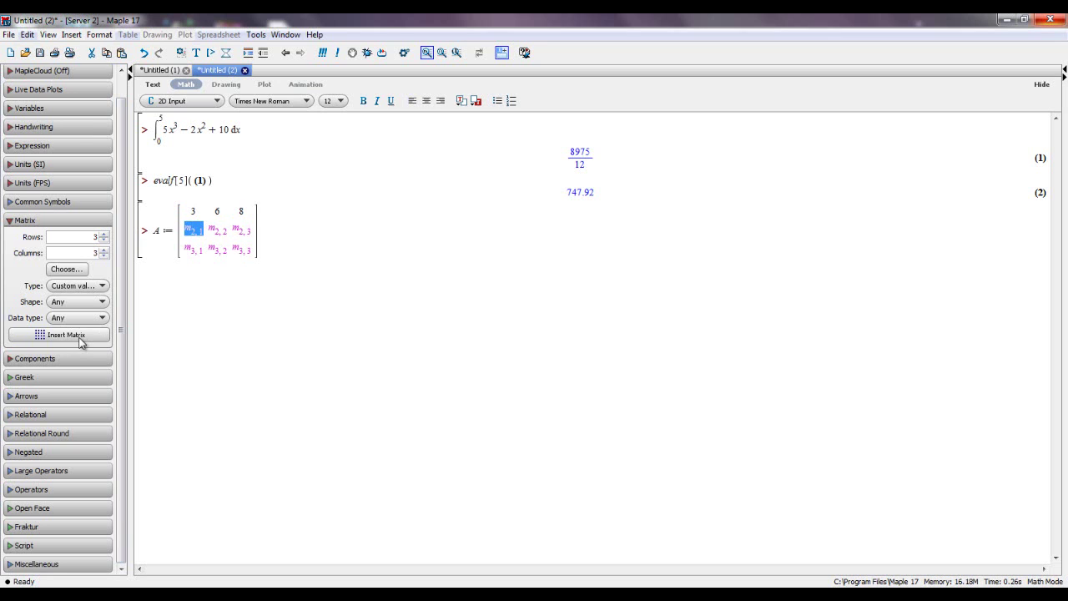
pyautogui.write('-2')
pyautogui.press('Tab')
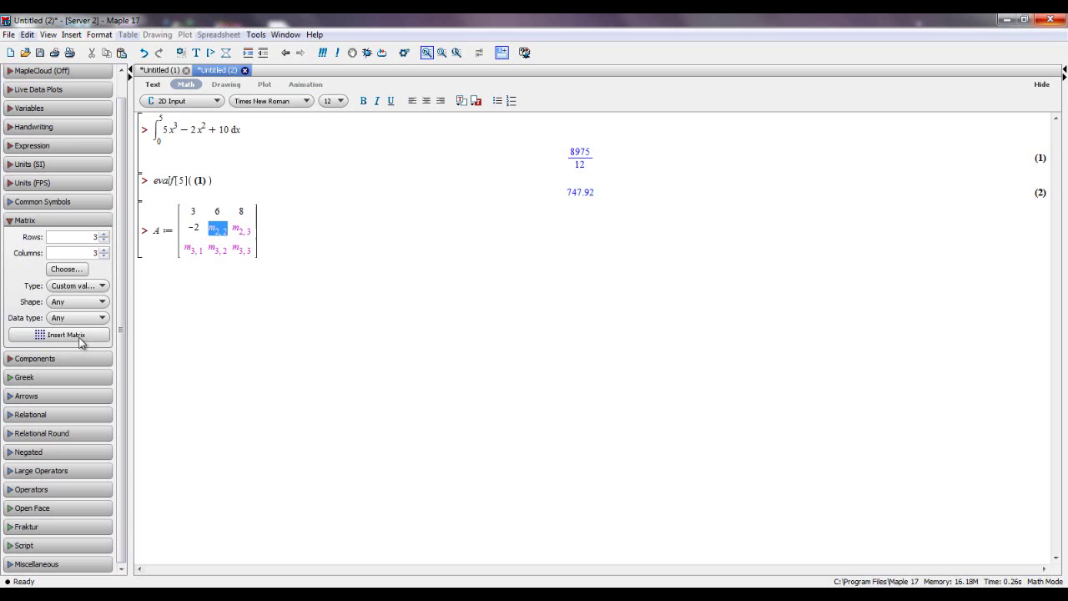
pyautogui.write('3')
pyautogui.press('Tab')
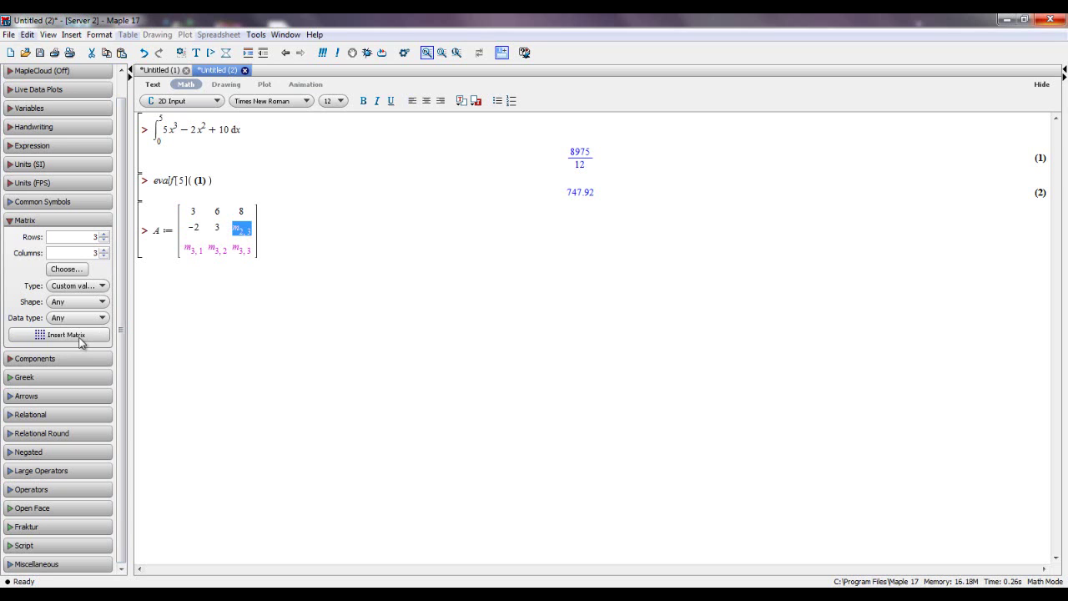
pyautogui.write('5')
pyautogui.press('Tab')
pyautogui.write('9')
pyautogui.press('Tab')
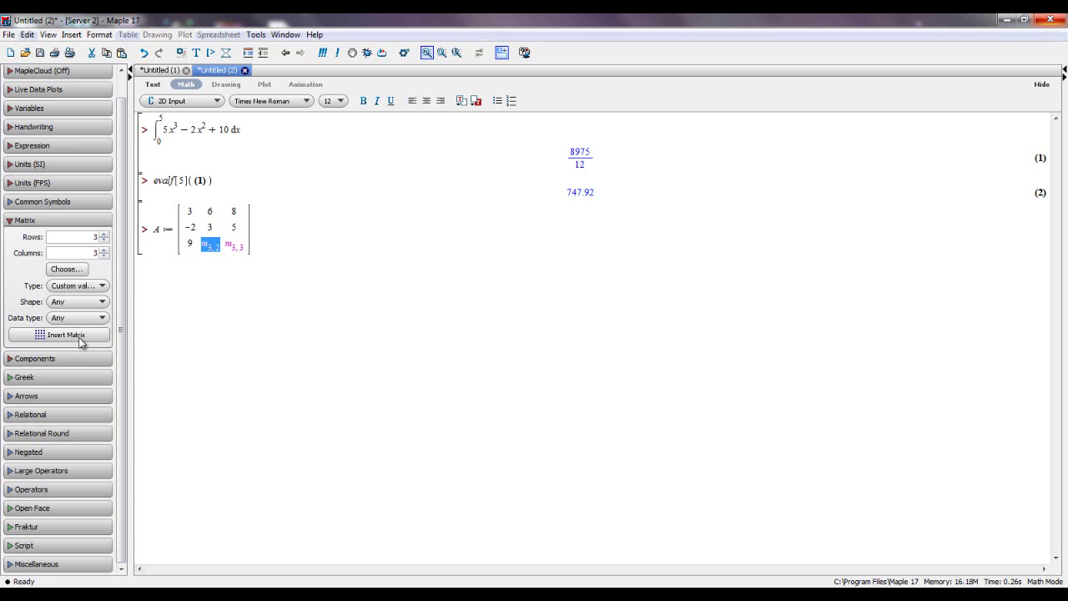
pyautogui.write('0')
pyautogui.press('Tab')
pyautogui.write('1')
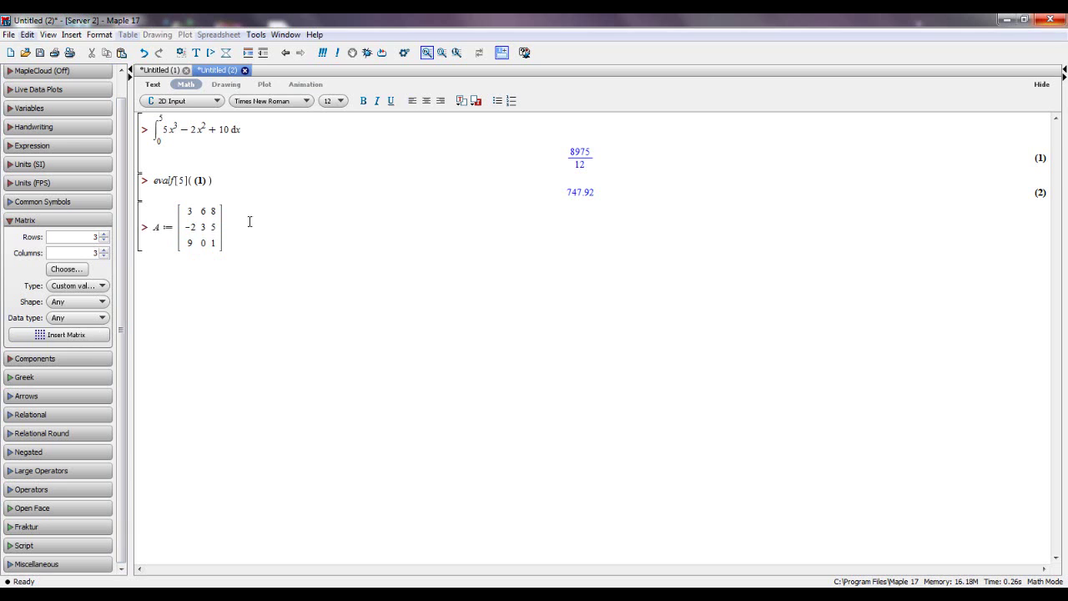
# - Execute the assignment of A, try suppressing it with a colon, then re-display the matrix
pyautogui.click(249, 222)
pyautogui.press('Return')
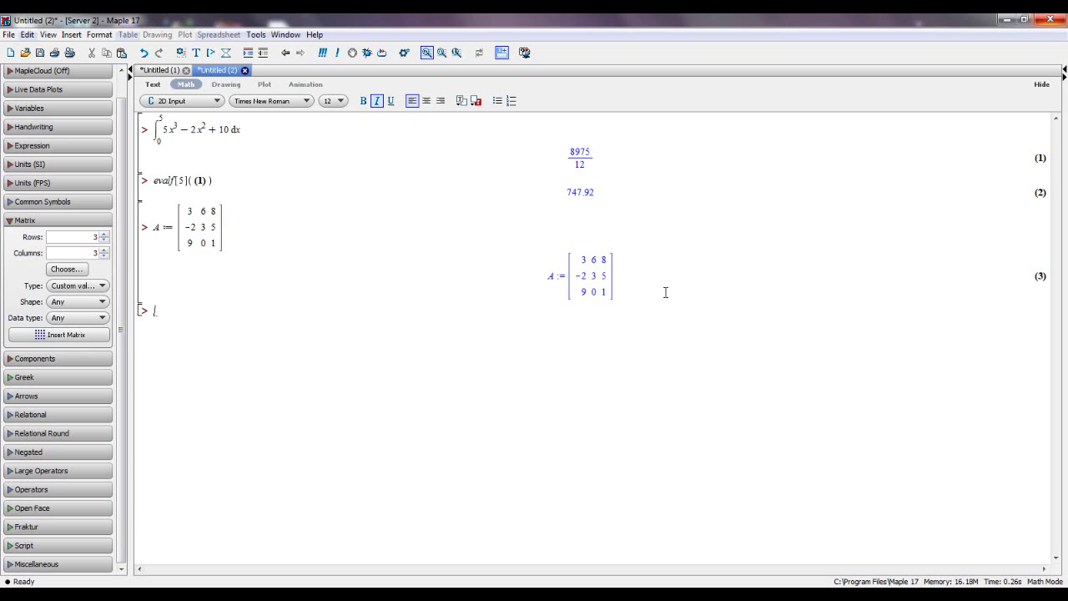
pyautogui.click(234, 232)
pyautogui.write(':')
pyautogui.press('Return')
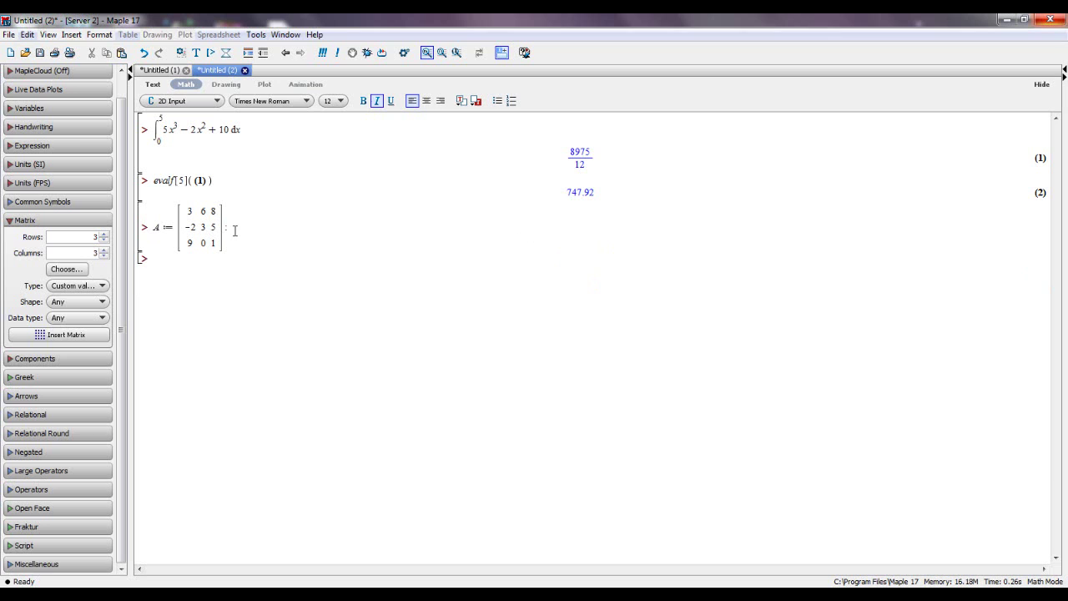
pyautogui.moveTo(232, 230); pyautogui.dragTo(223, 227)
pyautogui.press('BackSpace')
pyautogui.press('Return')
# - Apply the reduced row echelon form to matrix A, yielding the 3×3 identity
pyautogui.moveTo(562, 276); pyautogui.dragTo(600, 274)
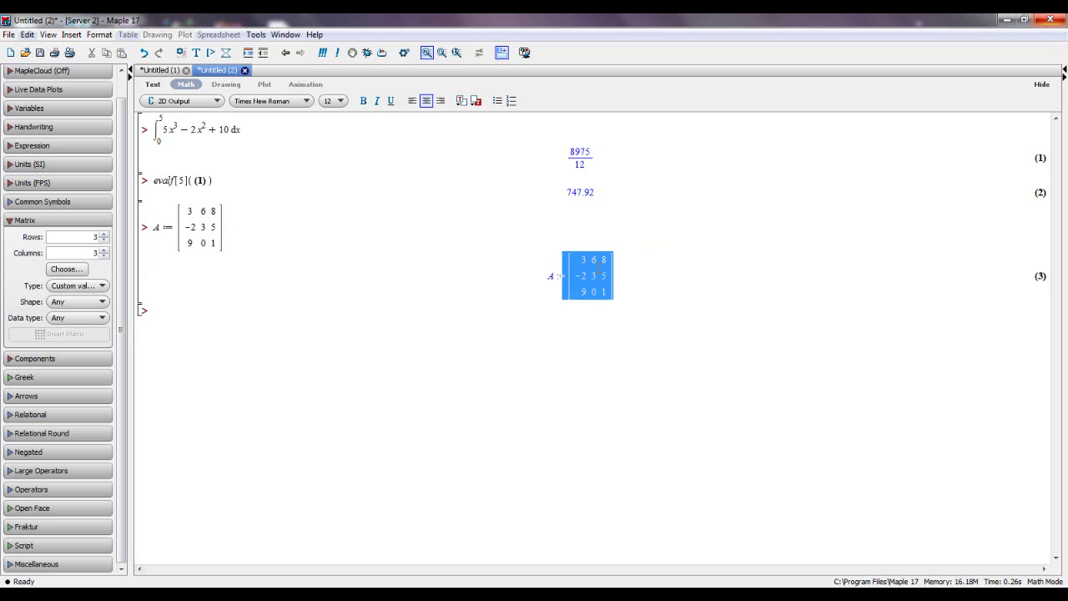
pyautogui.rightClick(599, 274)
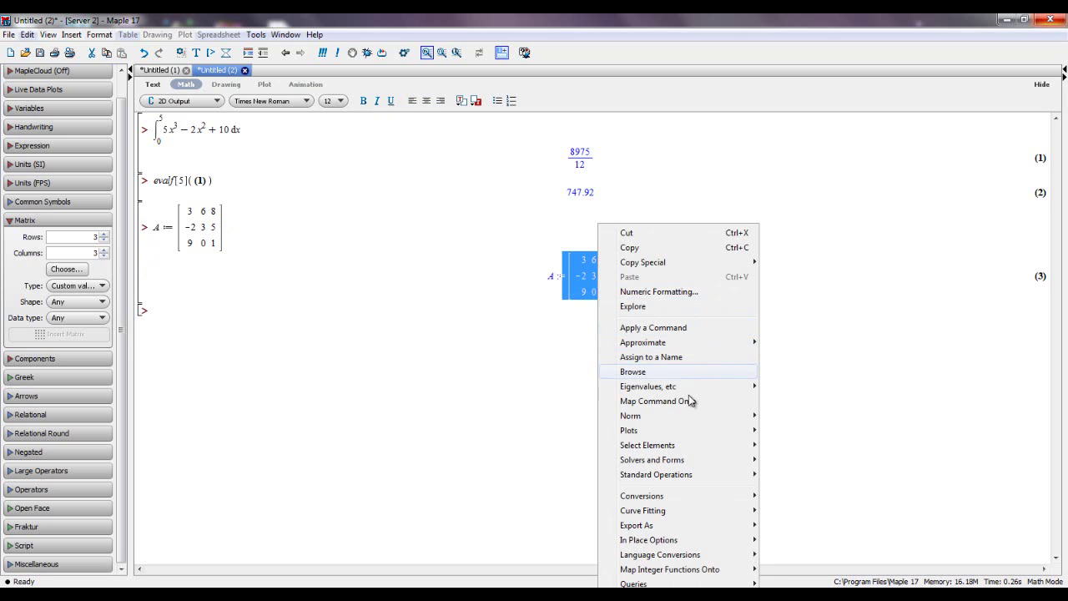
pyautogui.moveTo(674, 389)
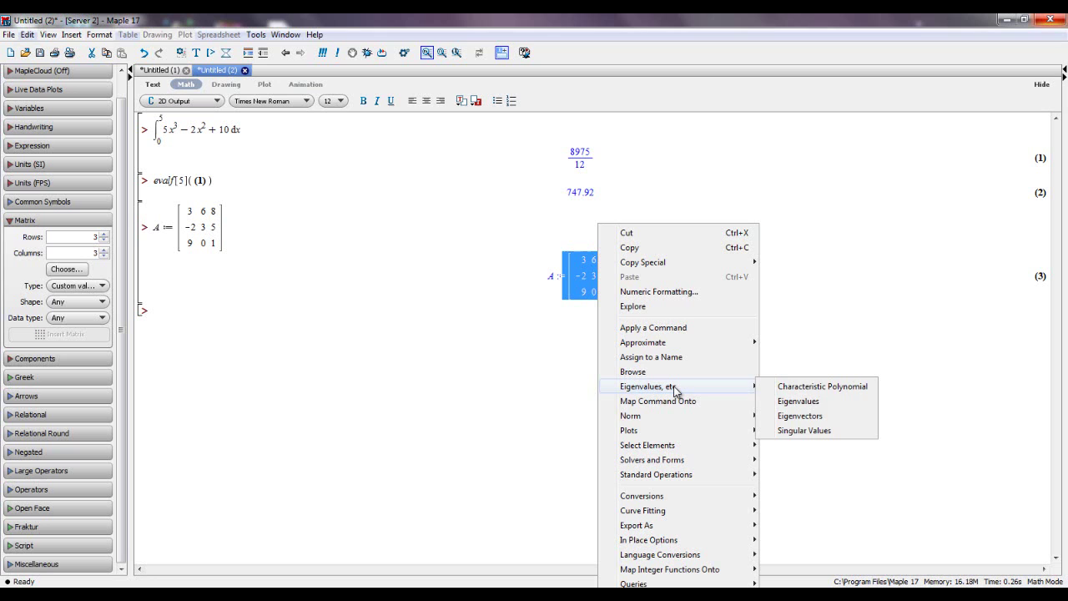
pyautogui.moveTo(665, 420)
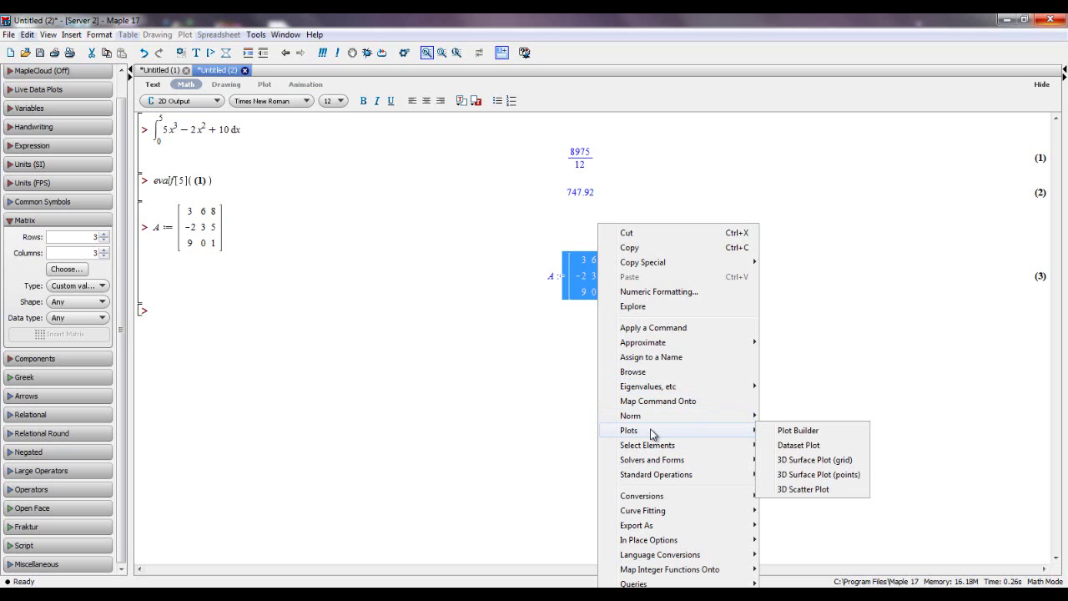
pyautogui.moveTo(664, 450)
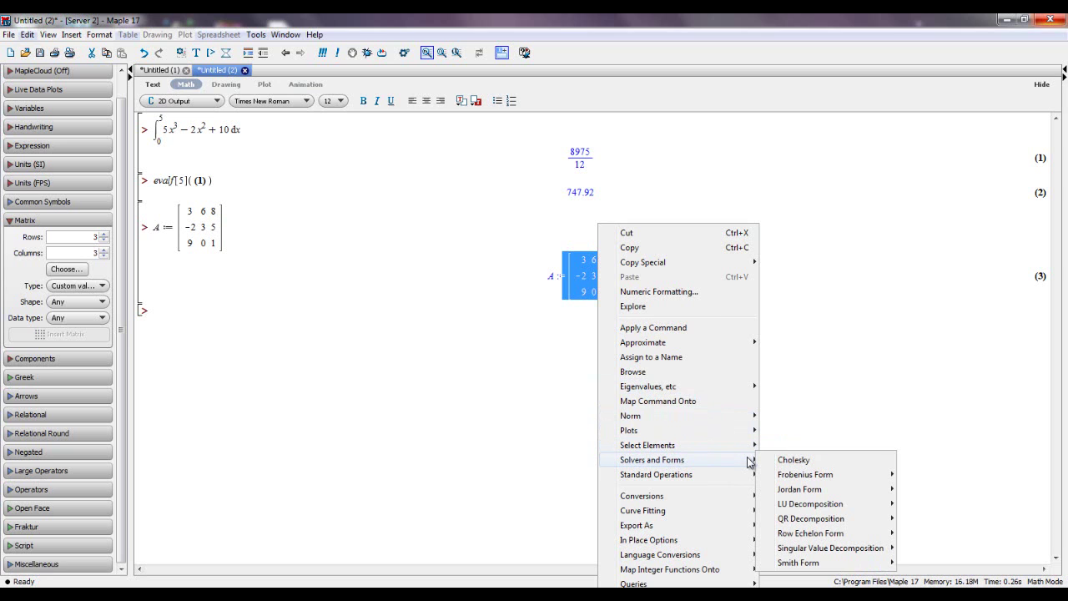
pyautogui.moveTo(801, 534)
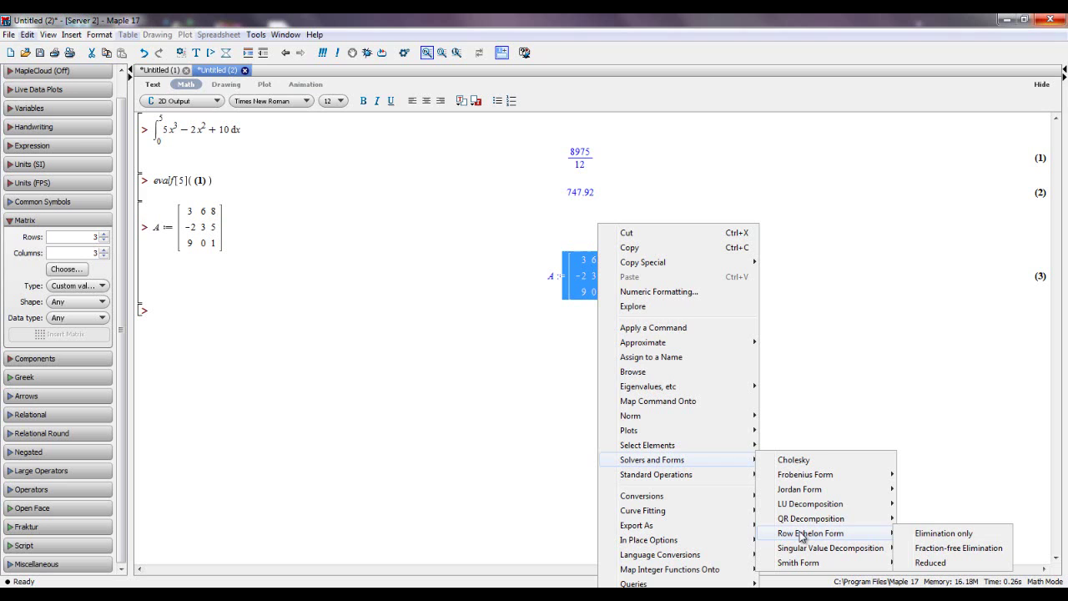
pyautogui.click(922, 563)
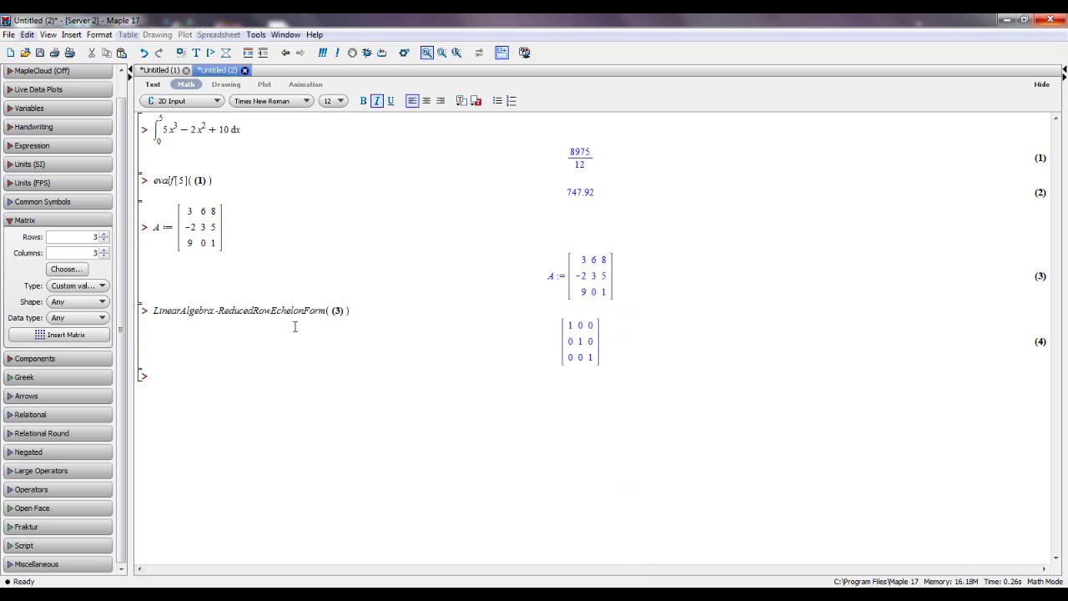
# - Enter b:<2,6,7> to show the vector, then begin typing B:=<A| on the next line
pyautogui.write('b')
pyautogui.write(':')
pyautogui.write('<')
pyautogui.write('2,6,')
pyautogui.write('7>')
pyautogui.press('Return')
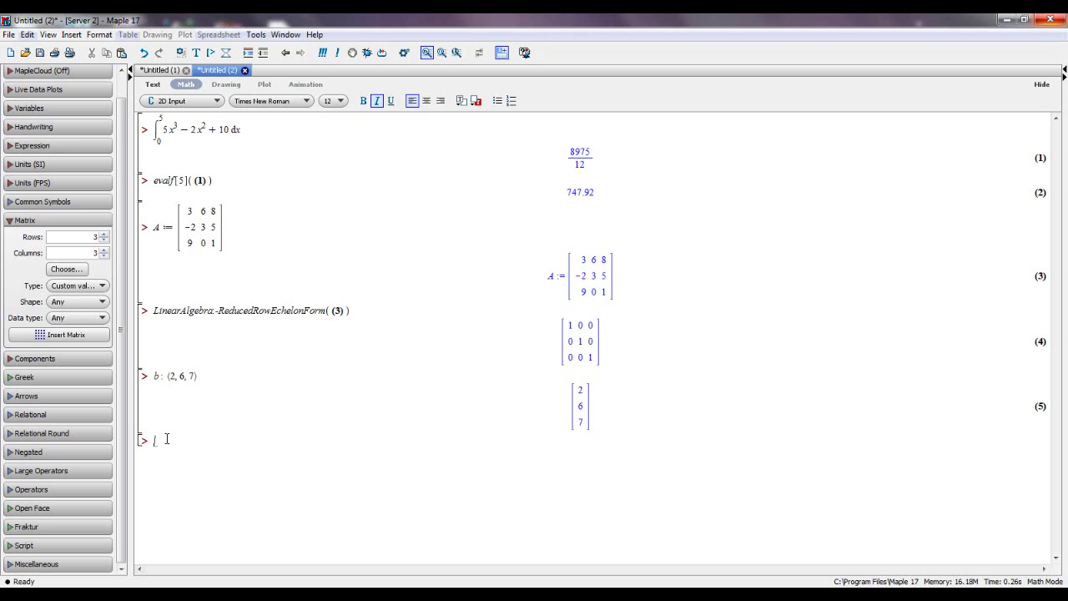
pyautogui.write('A')
pyautogui.press('BackSpace')
pyautogui.write('B:=')
pyautogui.write('<')
pyautogui.write('A')
pyautogui.write('|')
# - Complete B:=<A|b> and execute it, producing the 'too tall or too short' error
pyautogui.write('b')
pyautogui.write('>')
pyautogui.press('Return')
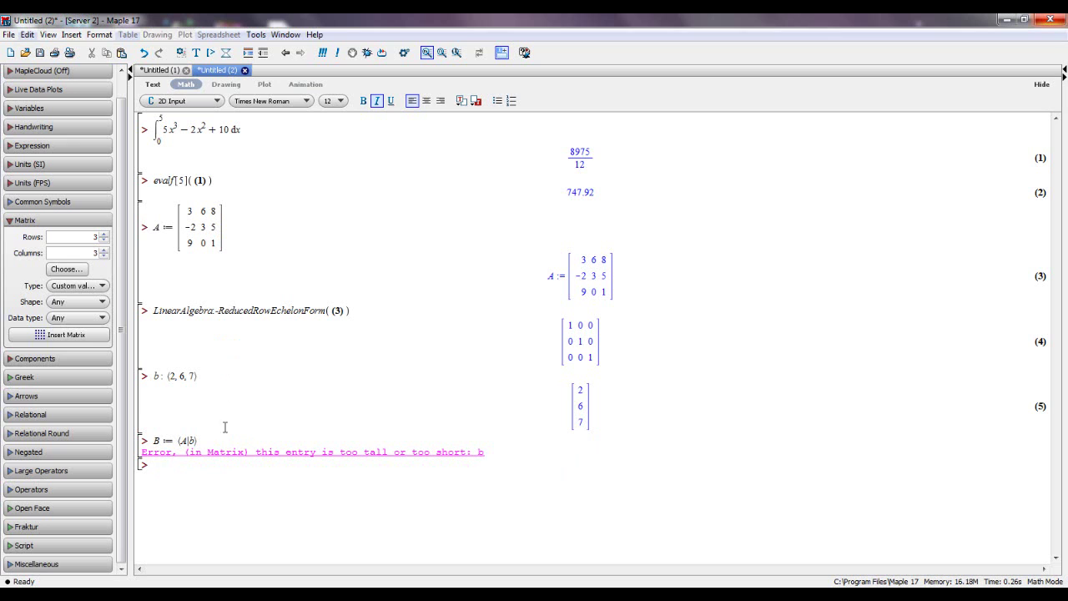
# - Set the Matrix palette row count to 4 and clear the stray A := from the prompt
pyautogui.click(104, 235)
pyautogui.write('A:=')
pyautogui.moveTo(178, 464); pyautogui.dragTo(138, 464)
pyautogui.press('BackSpace')
# - Load with(LinearAlgebra), then rerun it with a trailing colon to hide the function list
pyautogui.write('with(LinearAlgebra)')
pyautogui.press('Return')
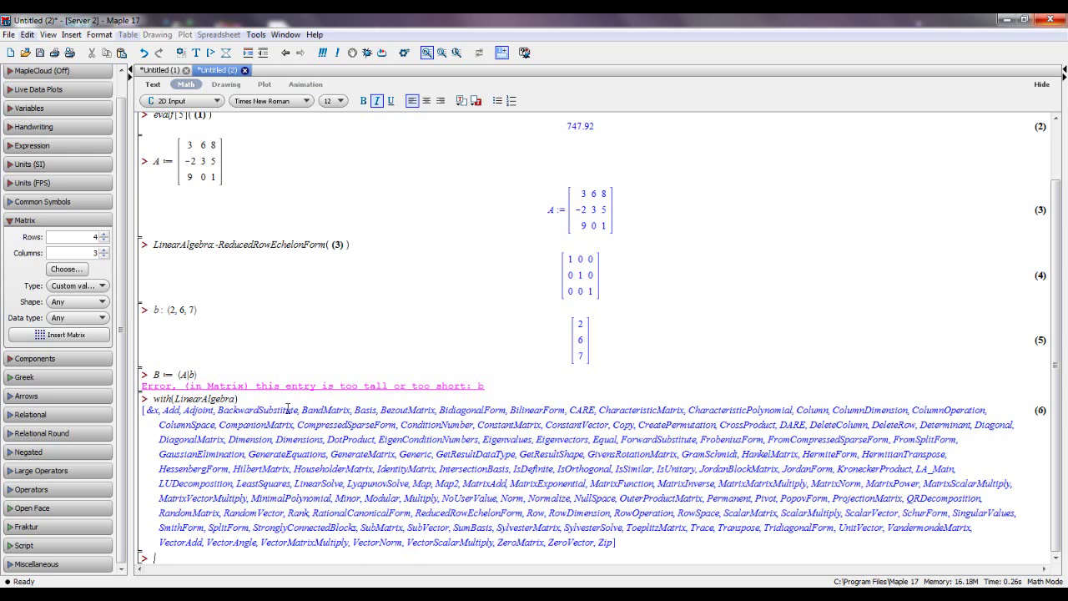
pyautogui.click(251, 398)
pyautogui.write(':')
pyautogui.press('Return')
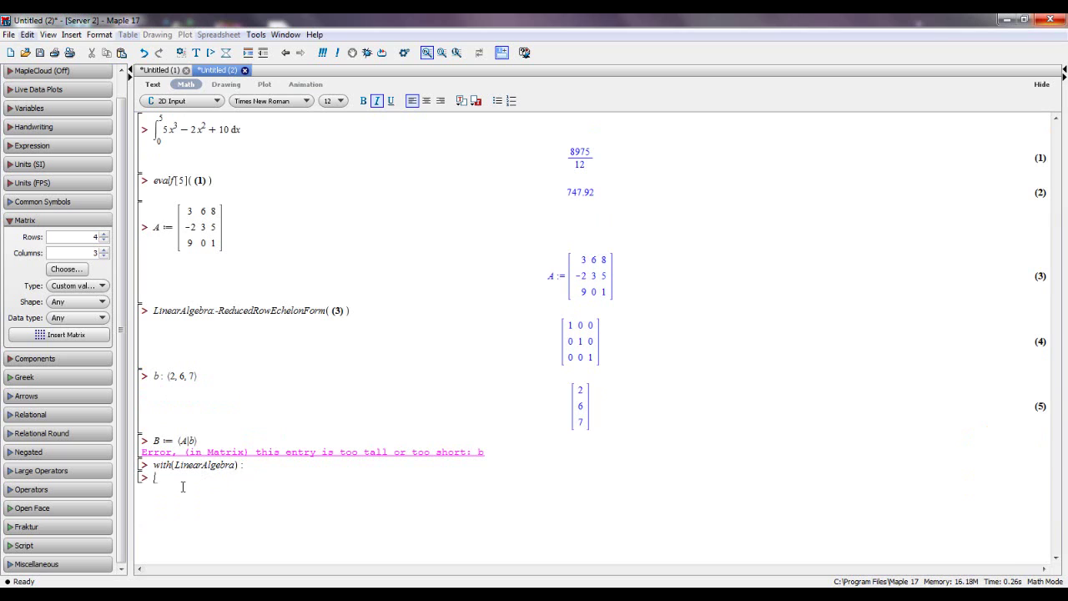
# - Correct the vector line to b := <2,6,7> and complete B := <A|b>, giving the 3×4 augmented matrix
pyautogui.write('B:=<A|b')
pyautogui.click(164, 376)
pyautogui.write(':=')
pyautogui.press('Return')
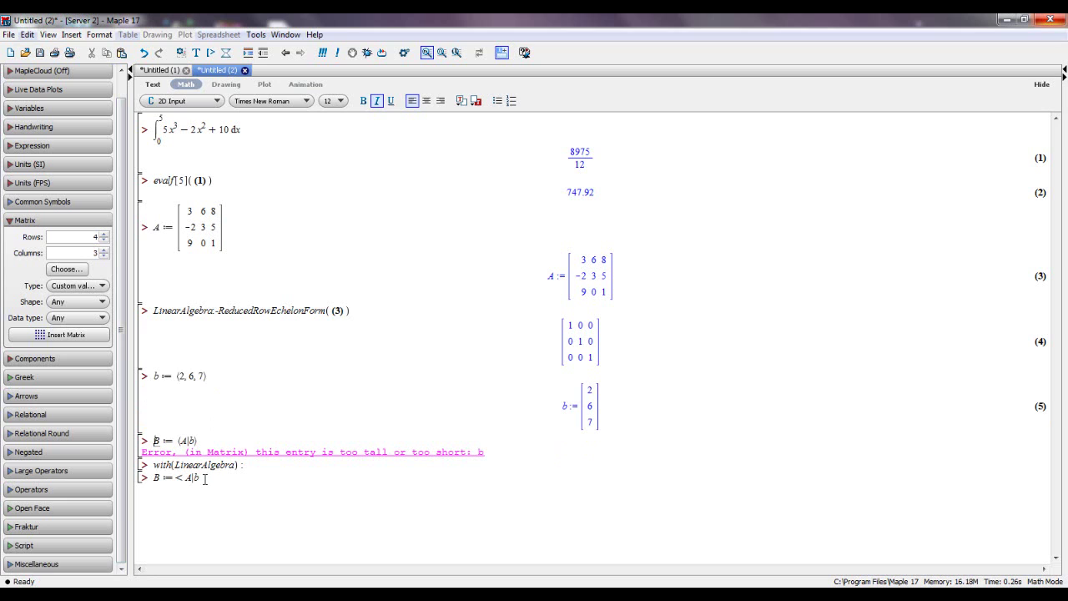
pyautogui.click(203, 478)
pyautogui.write('>')
pyautogui.press('Return')
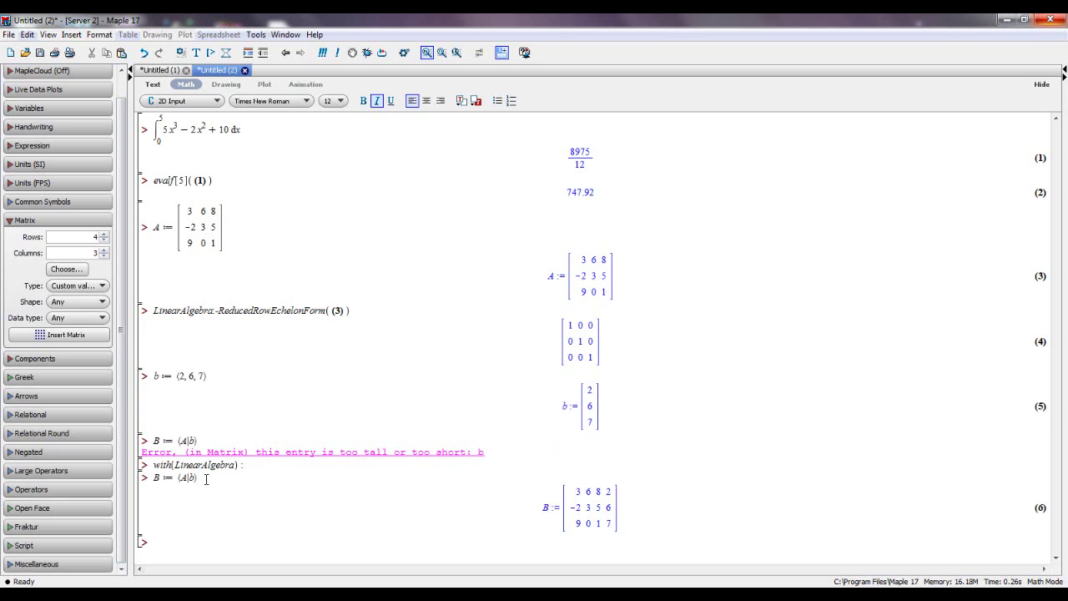
pyautogui.click(560, 487)
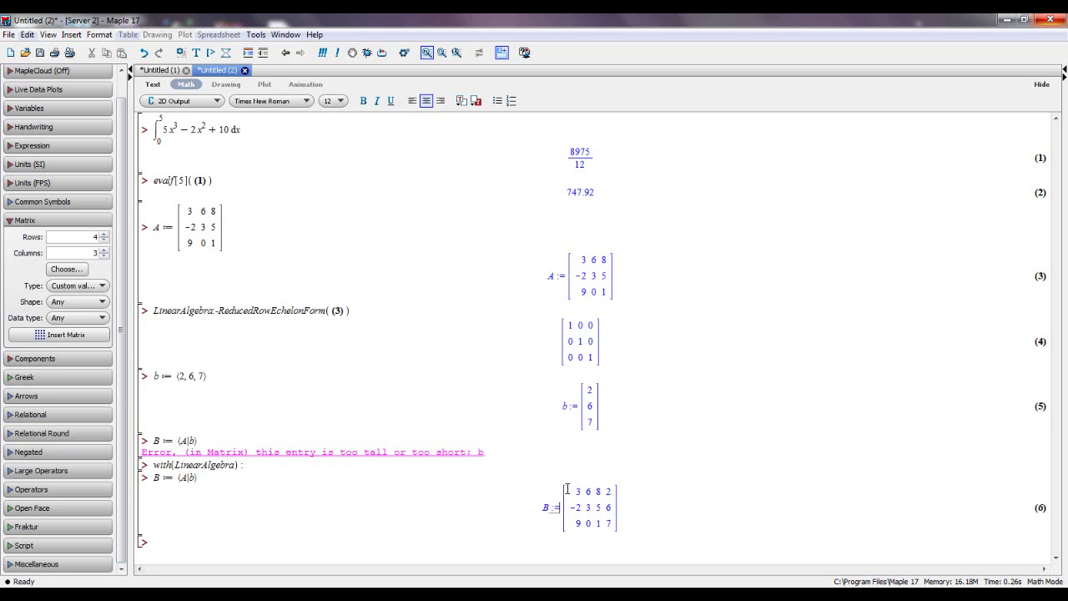
# - Apply the reduced row echelon form to B, giving last column 4/25, −179/25, 139/25
pyautogui.rightClick(589, 498)
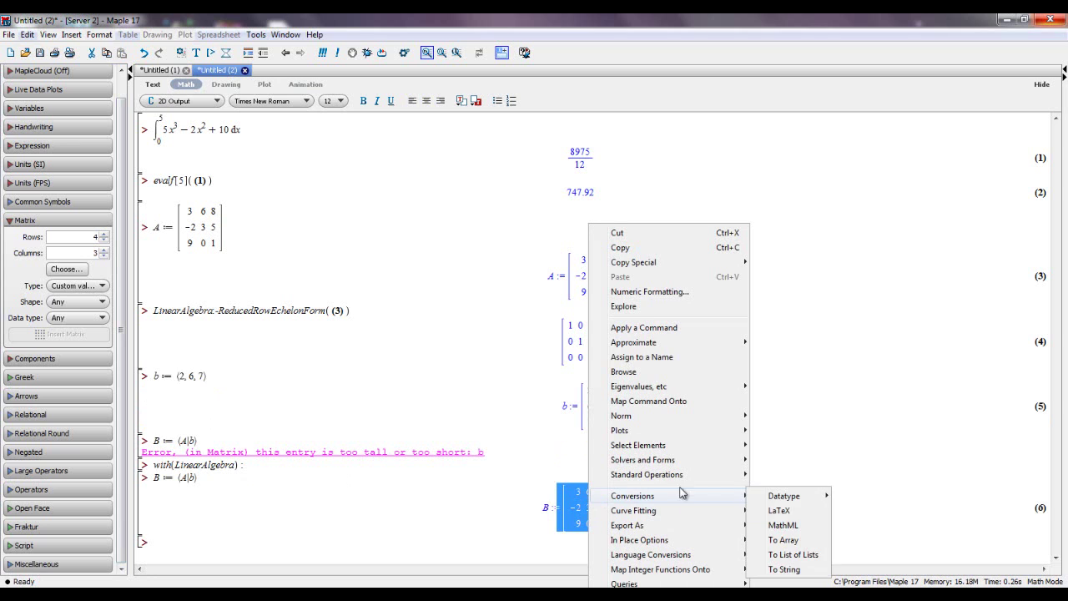
pyautogui.moveTo(721, 466)
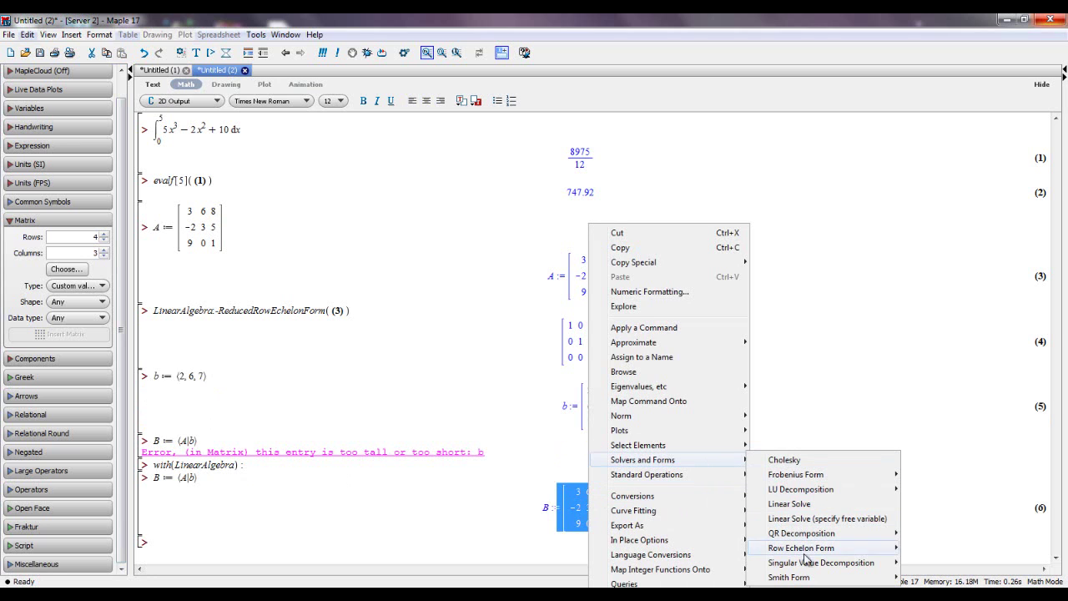
pyautogui.moveTo(840, 550)
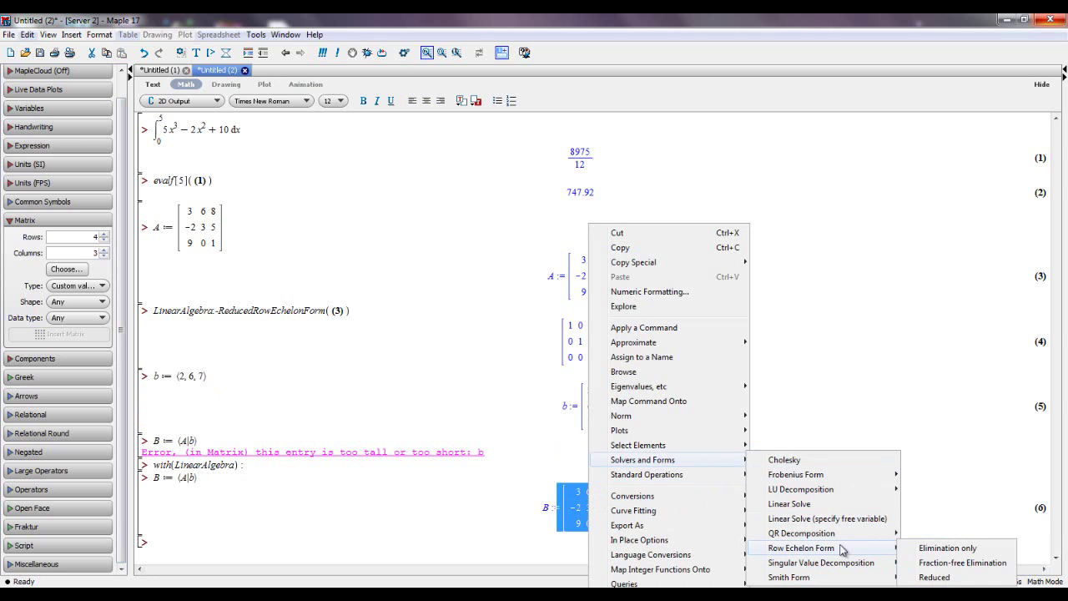
pyautogui.click(937, 579)
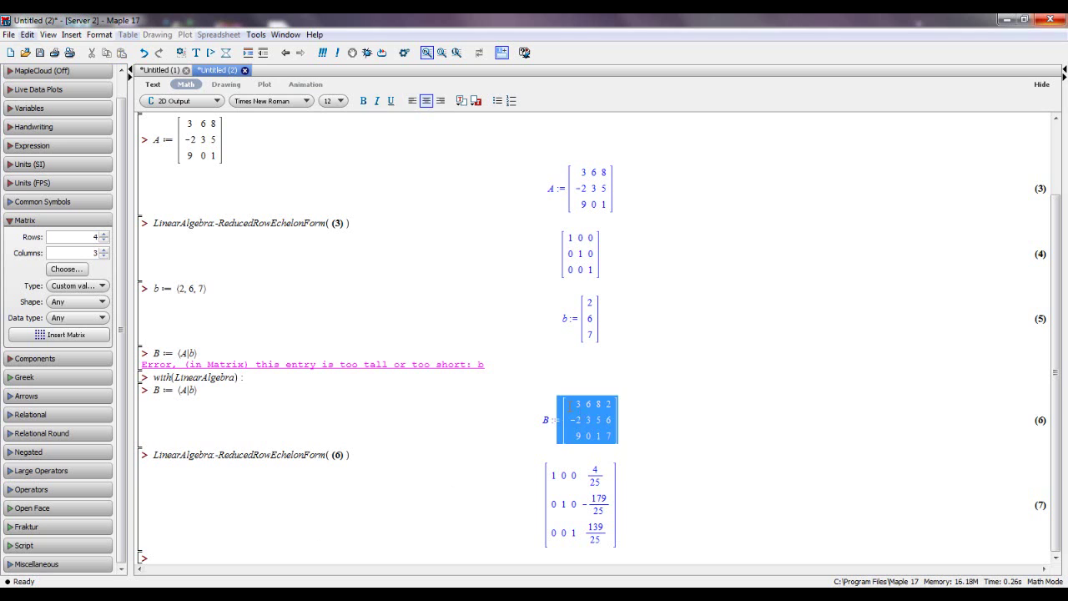
# - Add the 4×3 transpose of matrix B via Standard Operations > Transpose
pyautogui.click(589, 418)
pyautogui.rightClick(589, 419)
pyautogui.moveTo(664, 476)
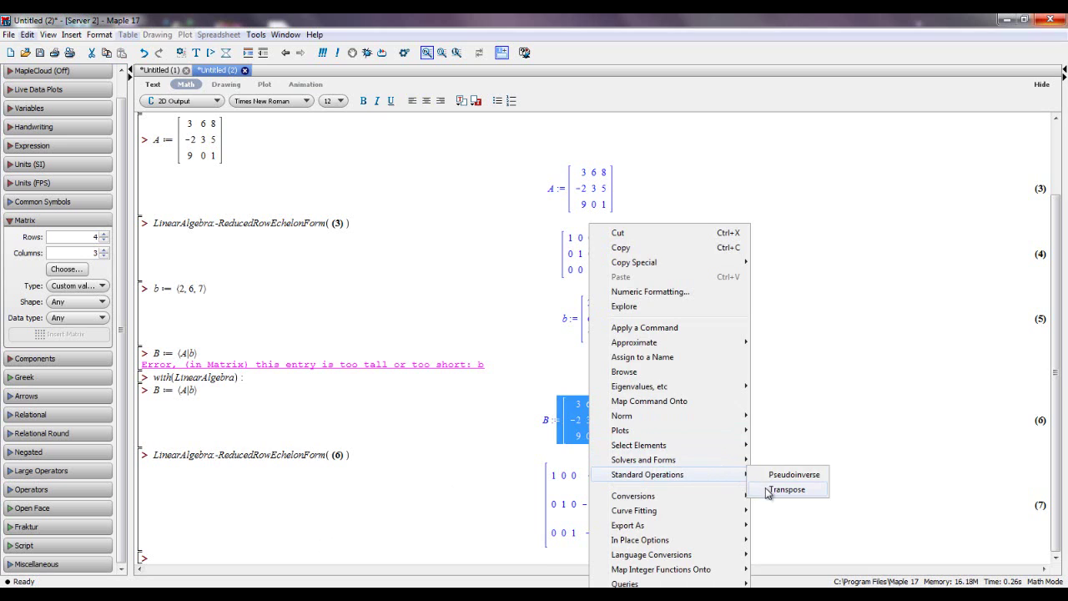
pyautogui.click(763, 487)
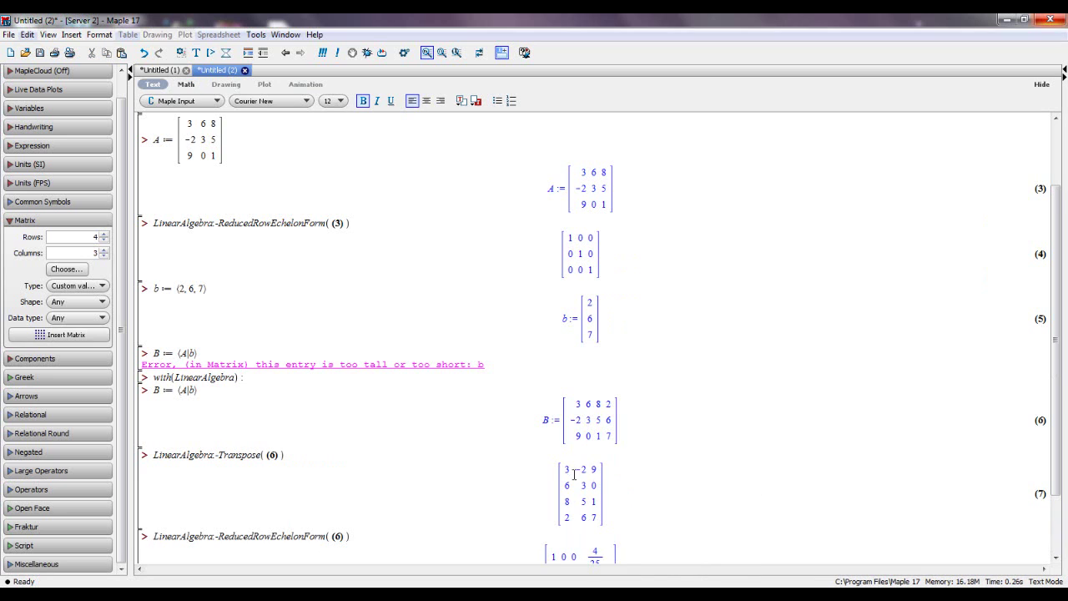
# - Bring up the Fraction Free LU Decomposition choices for matrix B
pyautogui.click(560, 409)
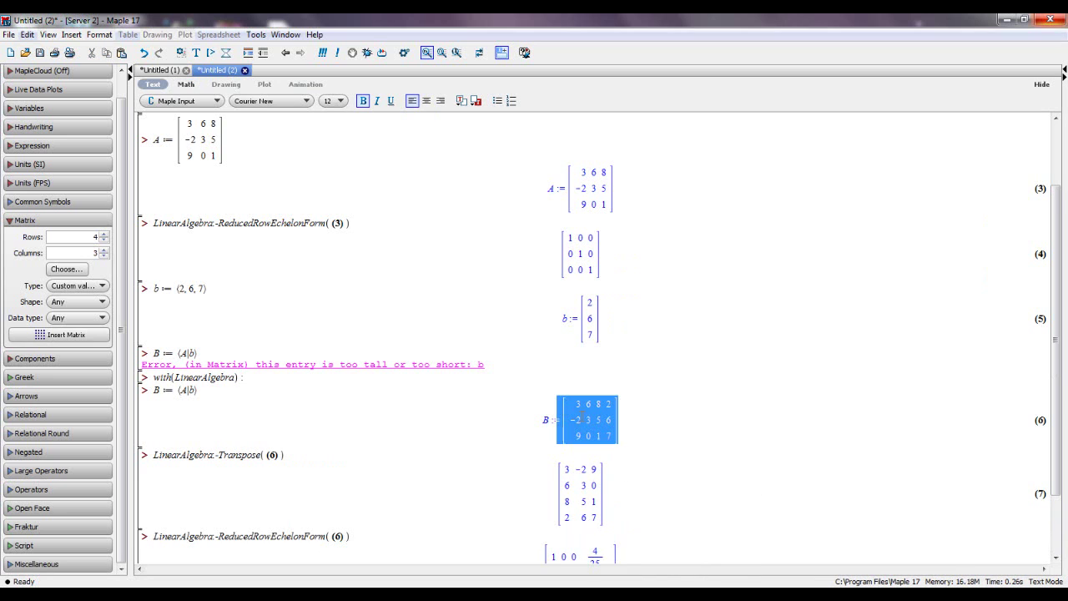
pyautogui.rightClick(583, 422)
pyautogui.moveTo(646, 445)
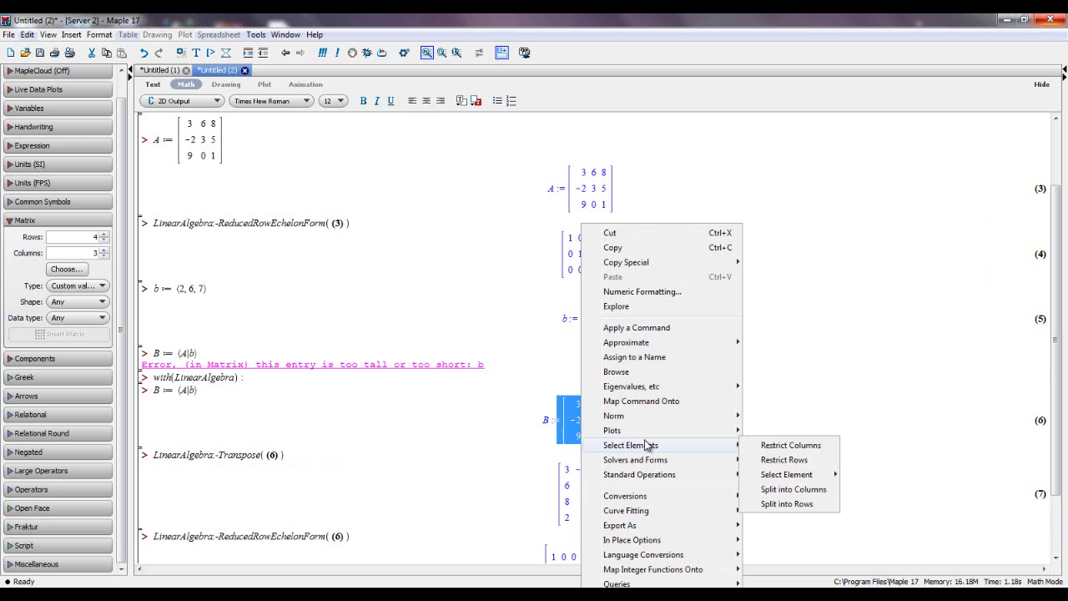
pyautogui.moveTo(679, 460)
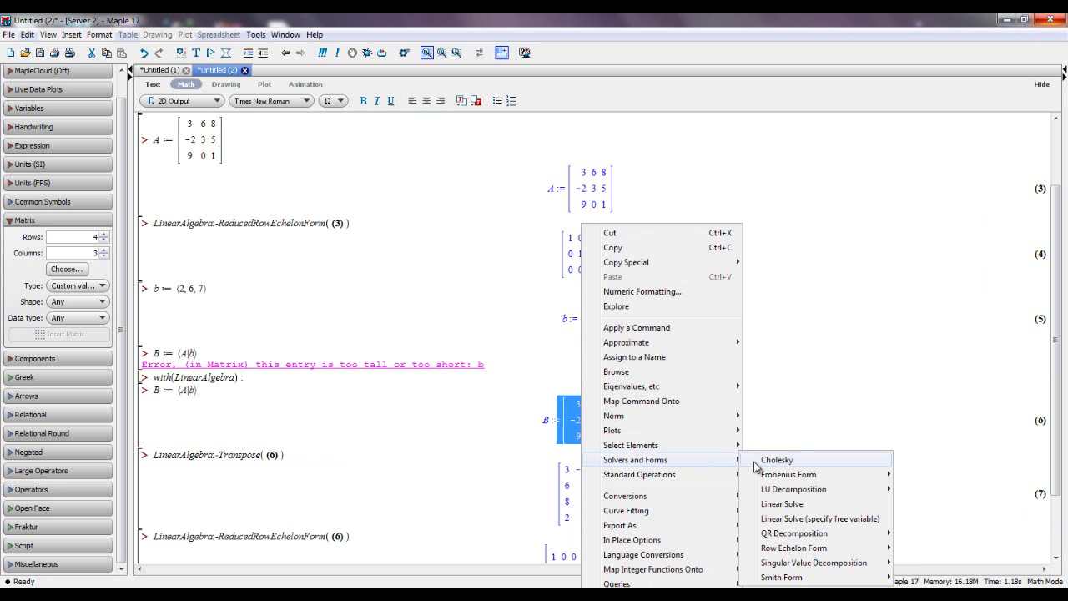
pyautogui.moveTo(784, 476)
pyautogui.moveTo(803, 496)
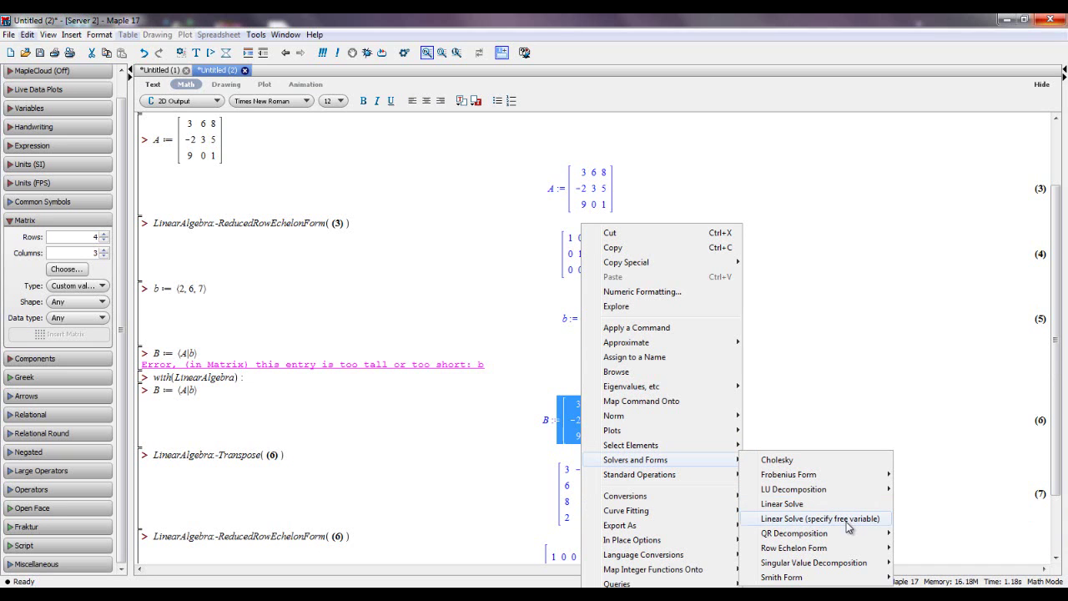
pyautogui.moveTo(836, 565)
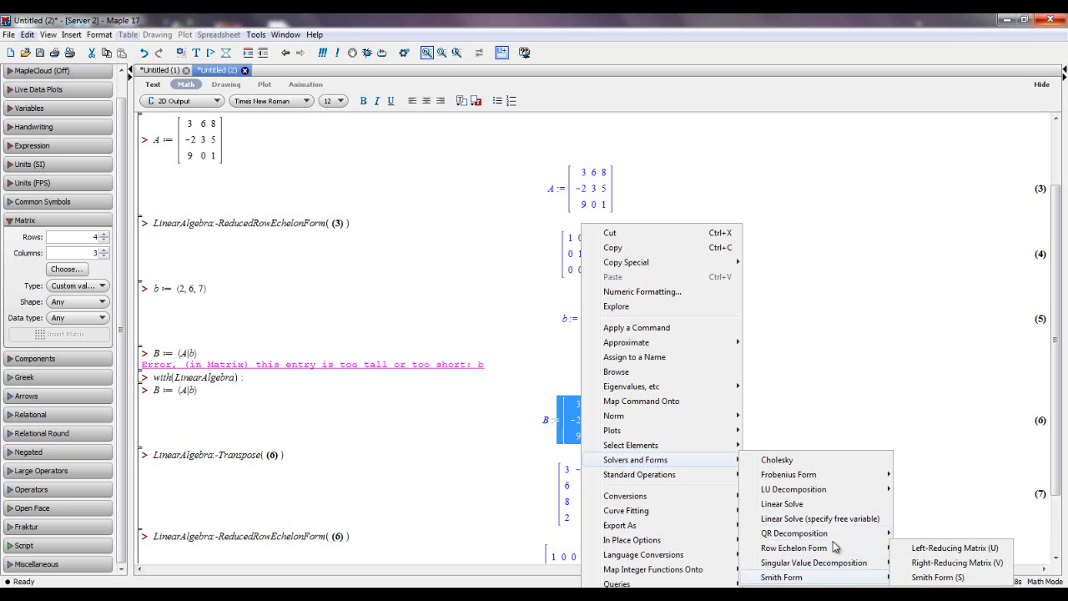
pyautogui.moveTo(851, 494)
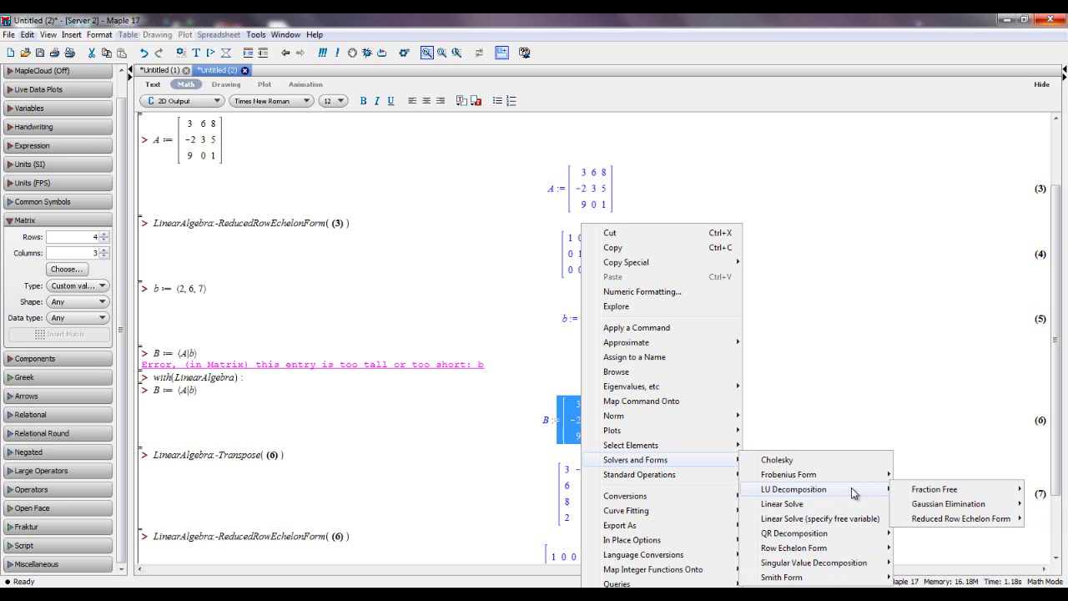
pyautogui.moveTo(926, 494)
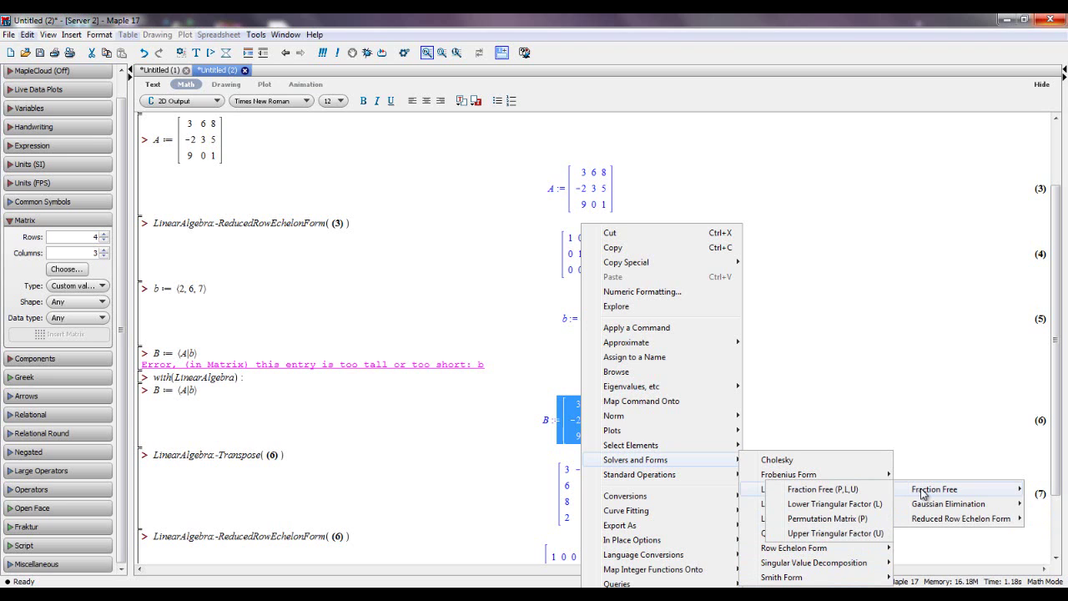
# - Compute B's fraction-free LU decomposition as output (7) and inspect its L factor
pyautogui.click(809, 490)
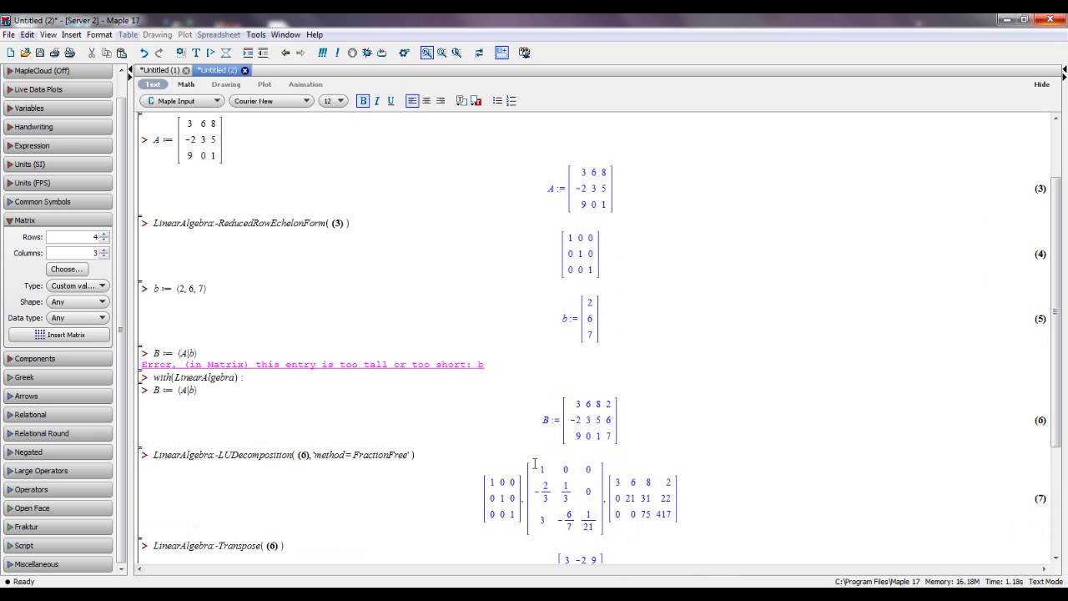
pyautogui.moveTo(539, 465); pyautogui.dragTo(569, 513)
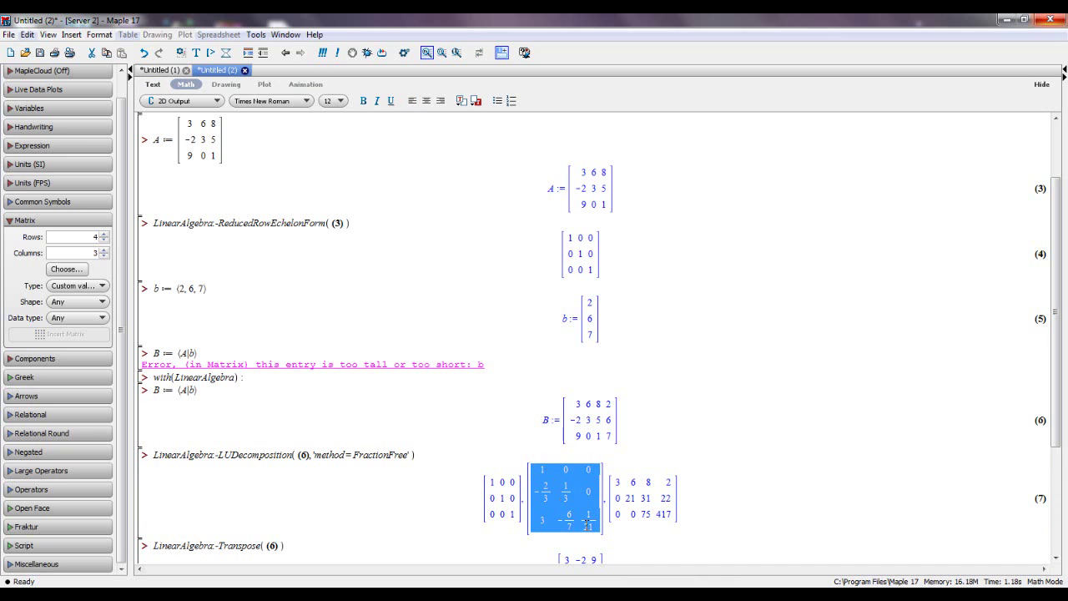
pyautogui.click(687, 532)
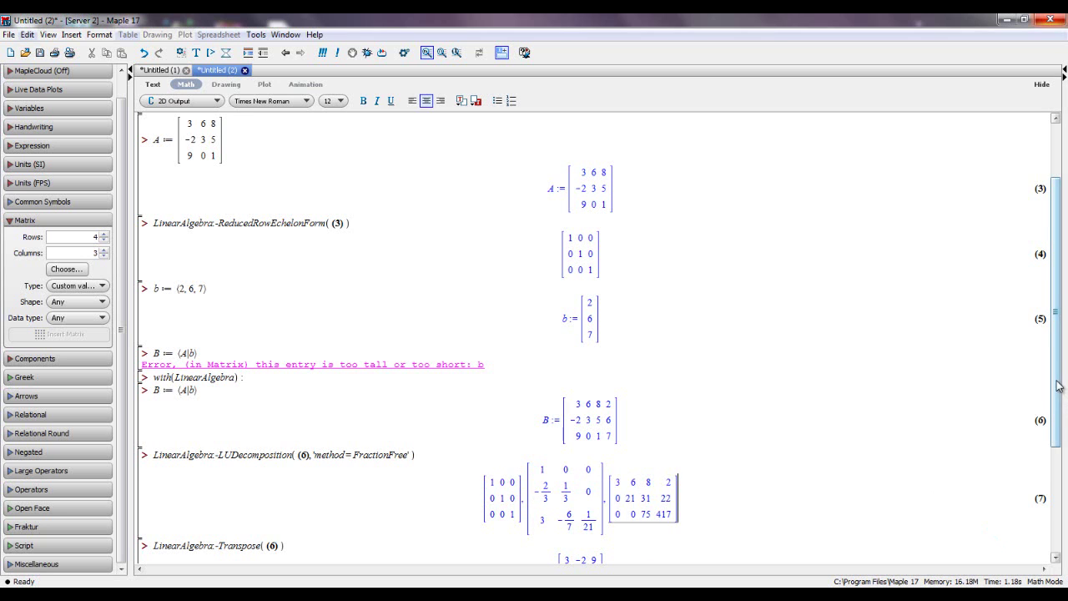
pyautogui.moveTo(1055, 405); pyautogui.dragTo(1055, 508)
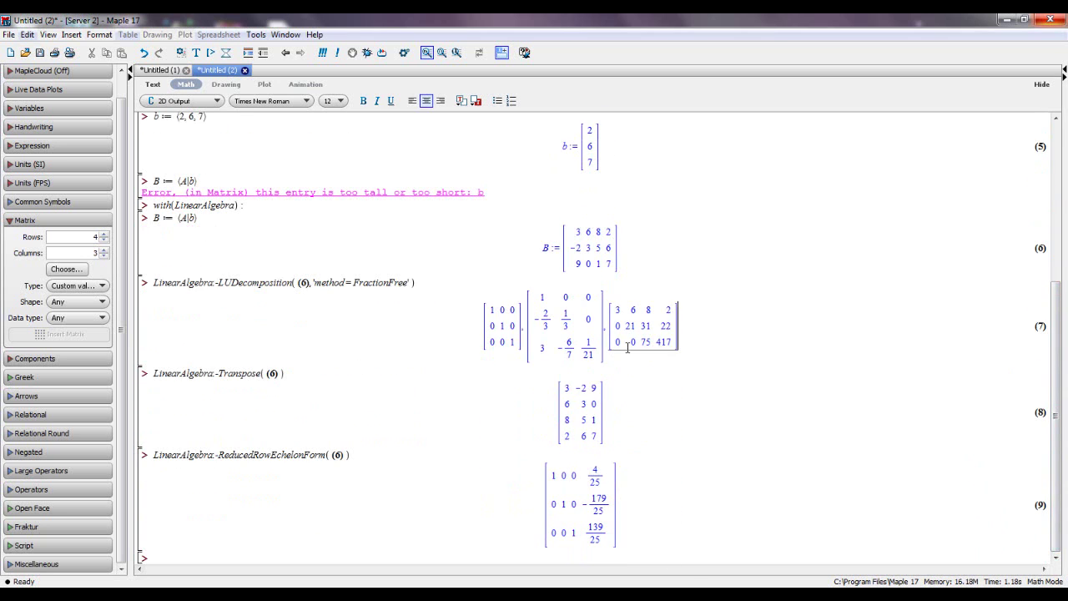
# - Create a 3D surface grid plot of B with x and y ranges both -10 to 10
pyautogui.click(553, 248)
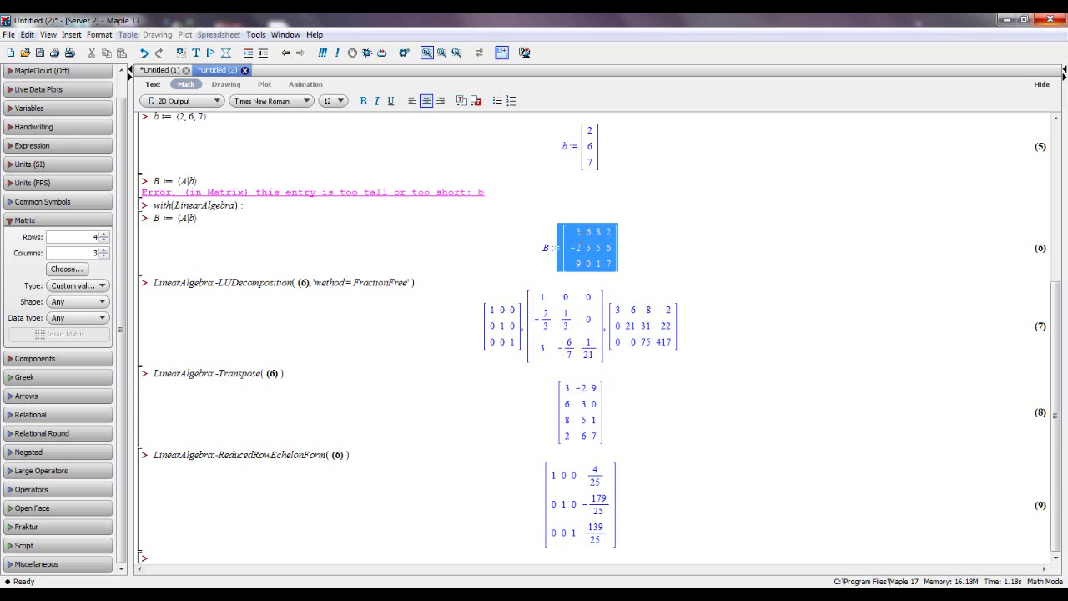
pyautogui.rightClick(580, 241)
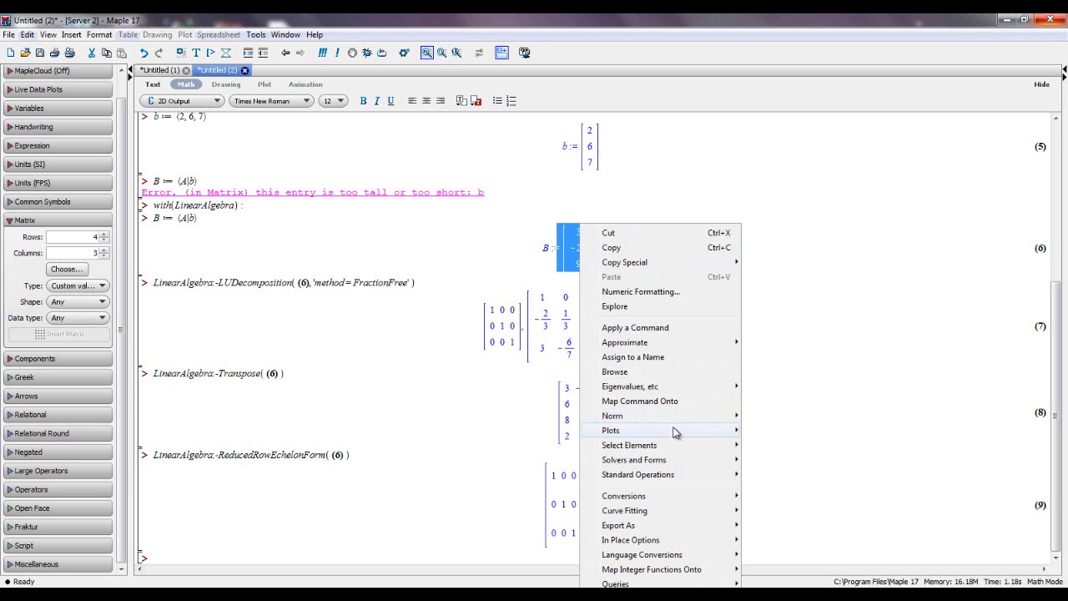
pyautogui.moveTo(677, 434)
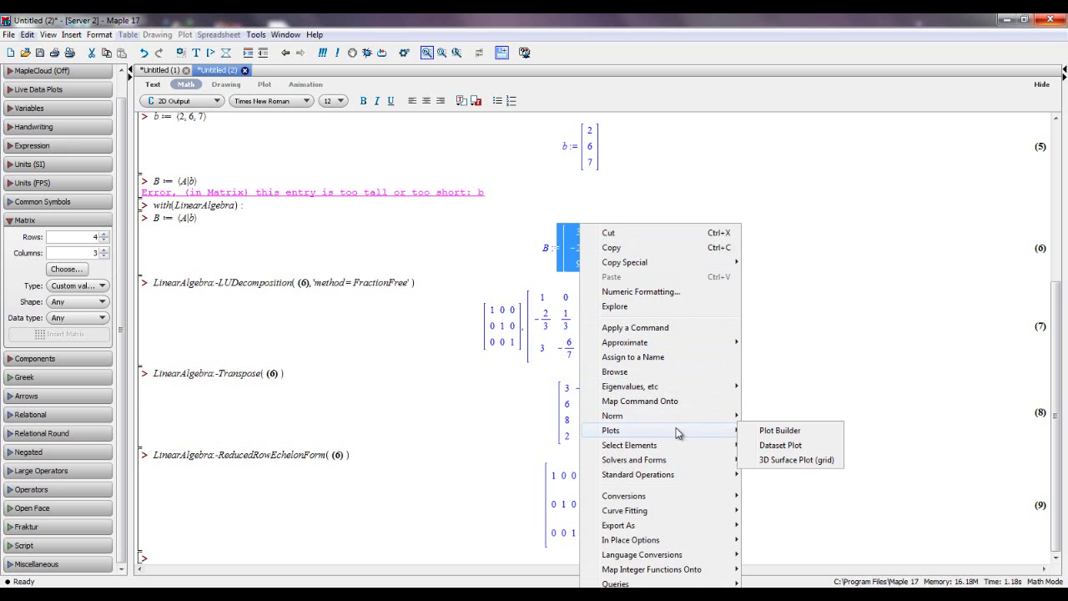
pyautogui.click(774, 461)
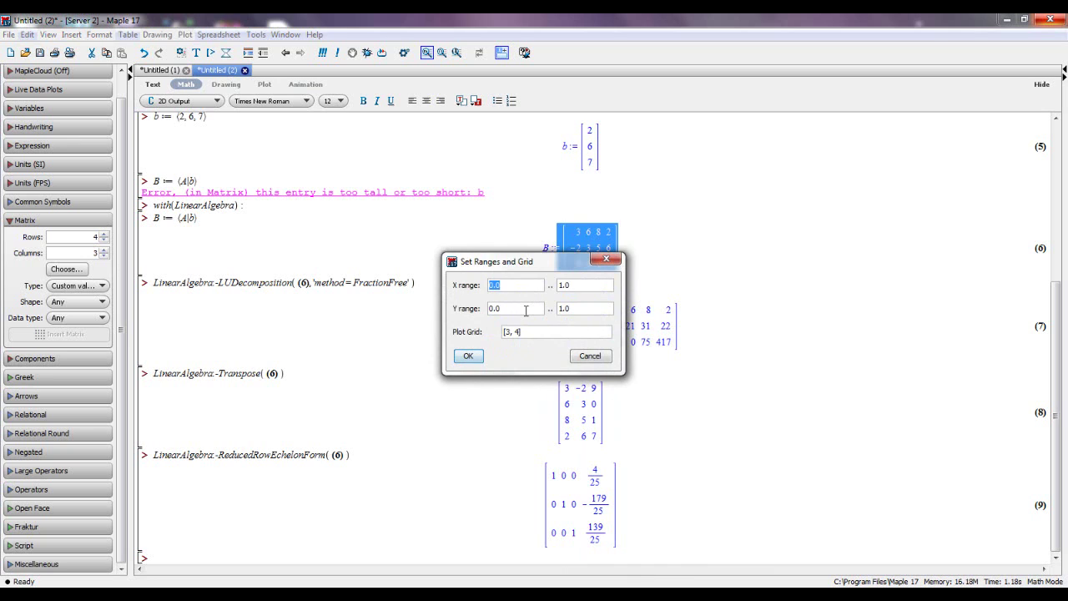
pyautogui.write('-10')
pyautogui.press('Tab')
pyautogui.write('10')
pyautogui.press('Tab')
pyautogui.write('-10')
pyautogui.press('Tab')
pyautogui.write('10')
pyautogui.click(468, 355)
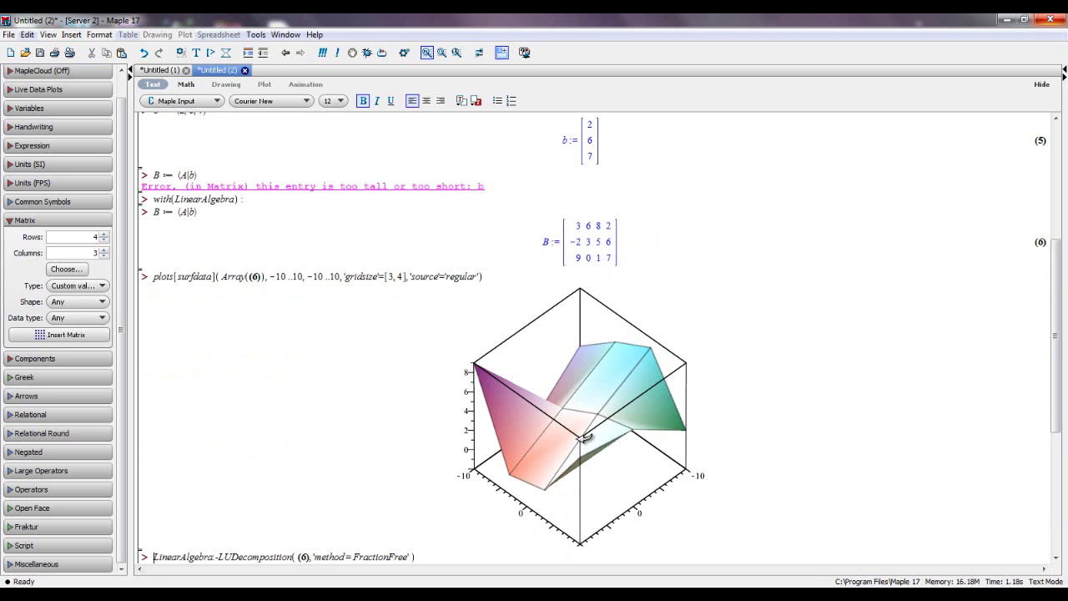
# - Rotate the 3D surface plot of B to view it from a new angle
pyautogui.moveTo(585, 437); pyautogui.dragTo(594, 473)
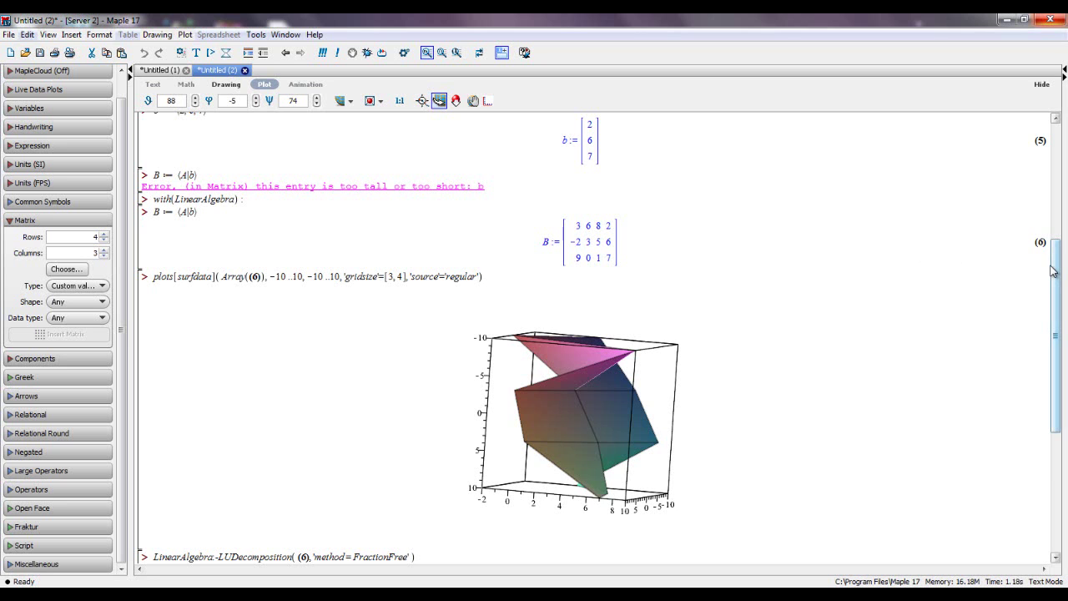
pyautogui.moveTo(1052, 271); pyautogui.dragTo(1052, 390)
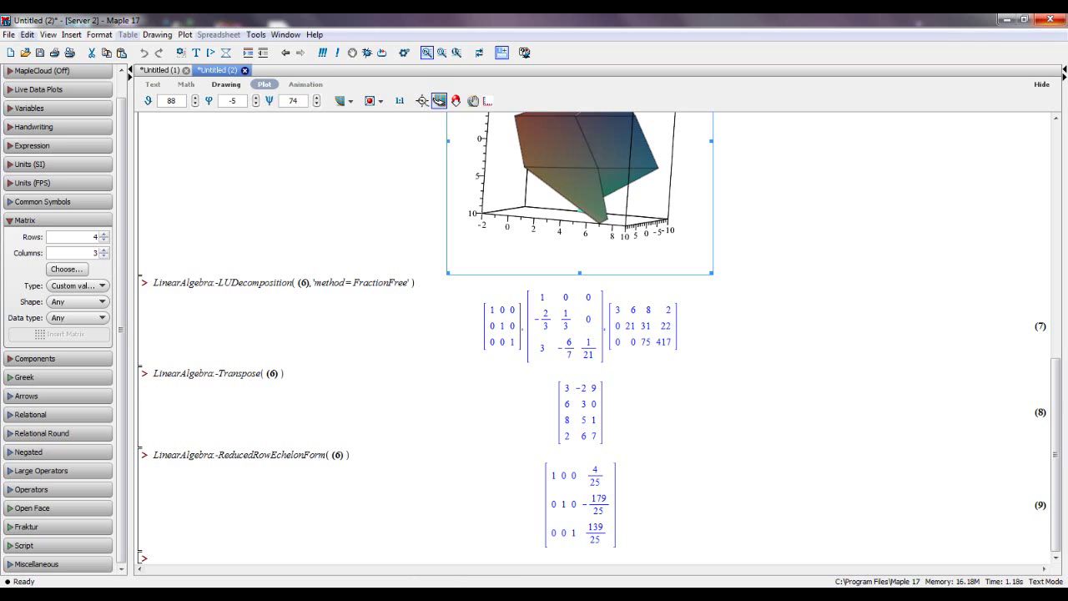
pyautogui.click(431, 542)
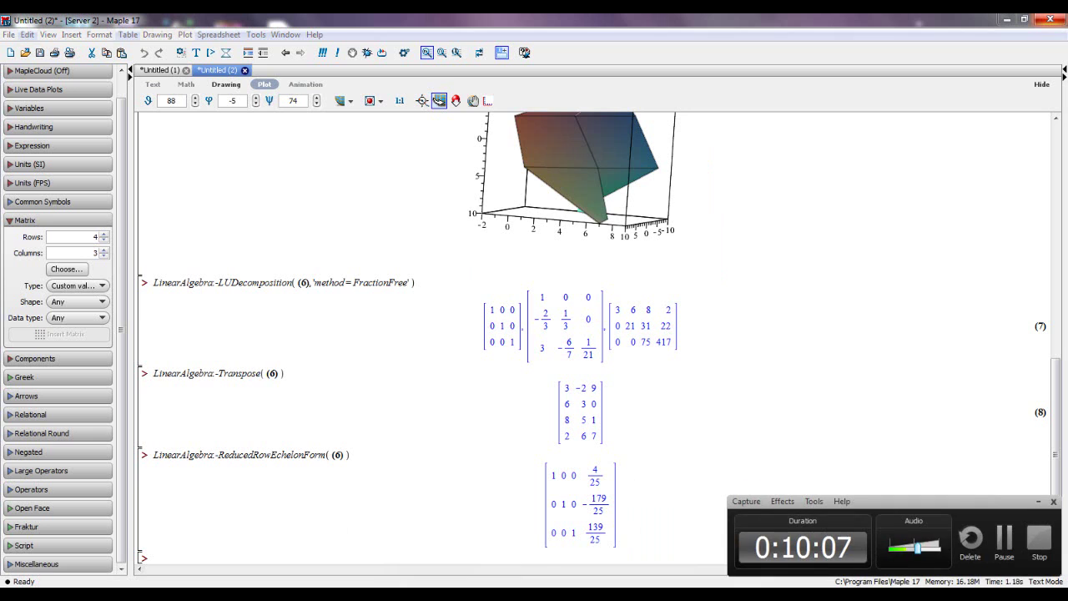